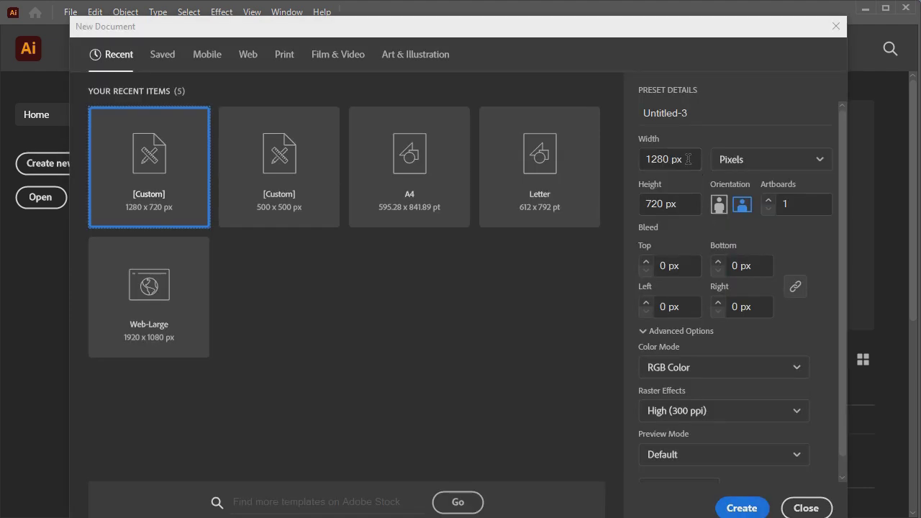
# Create a new document with width 500 px and height 200 px
pyautogui.click(689, 159)
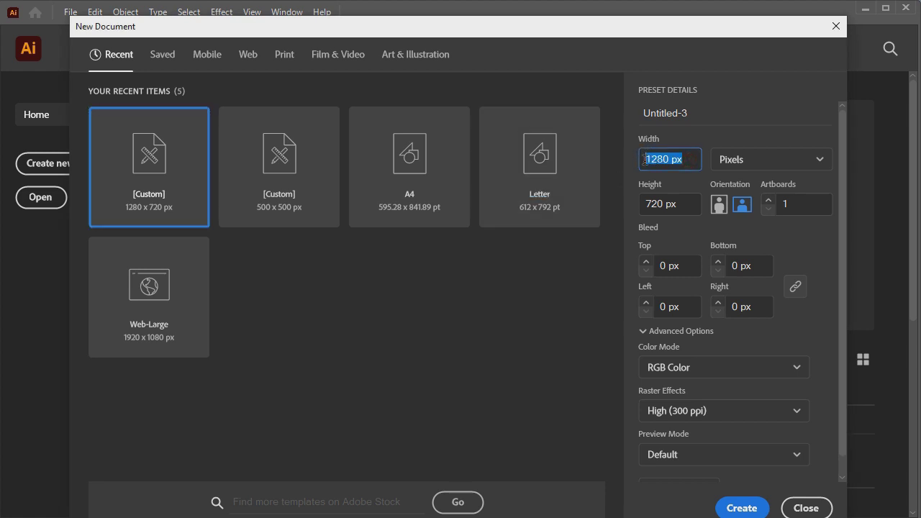
pyautogui.write('500')
pyautogui.moveTo(670, 202); pyautogui.dragTo(626, 203)
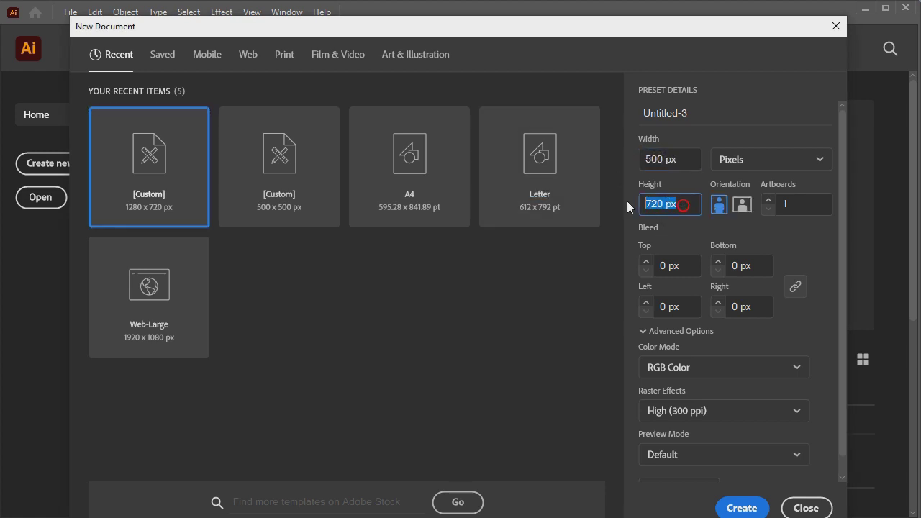
pyautogui.write('200')
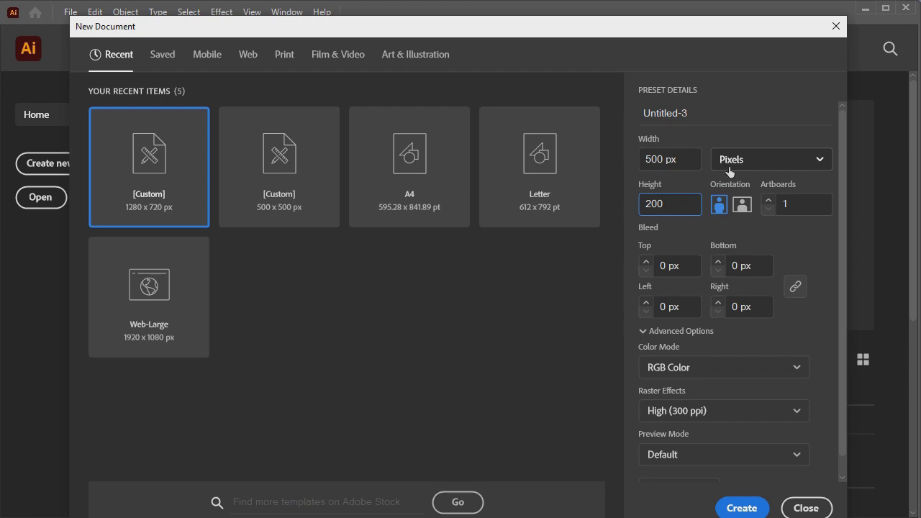
pyautogui.click(728, 501)
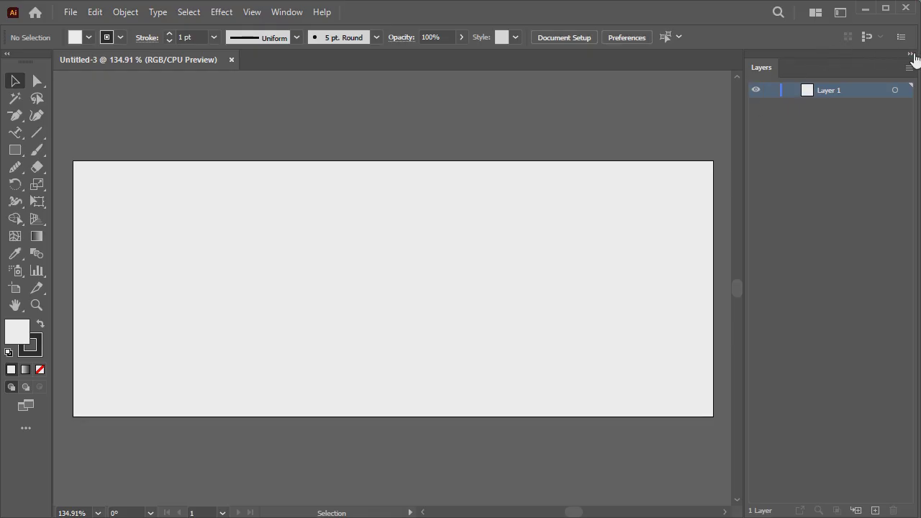
# Draw a rectangle with no fill and no stroke covering the whole artboard
pyautogui.click(910, 56)
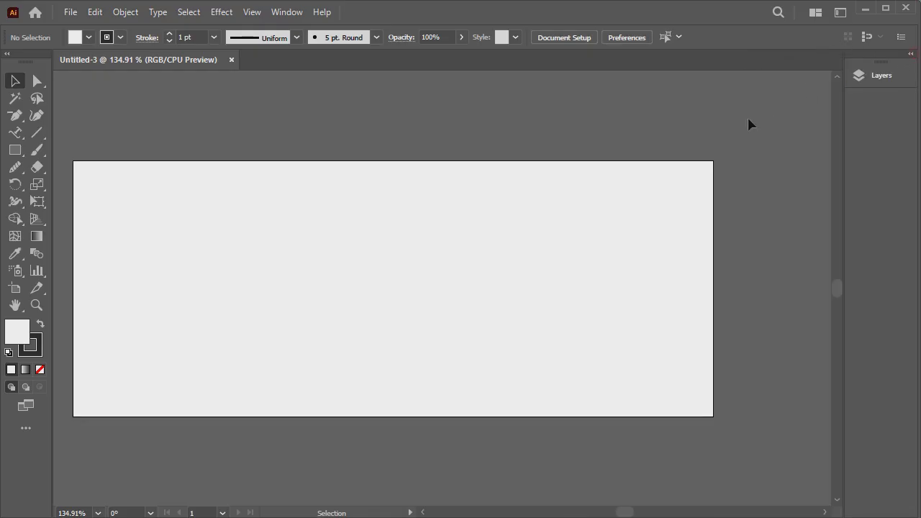
pyautogui.click(422, 512)
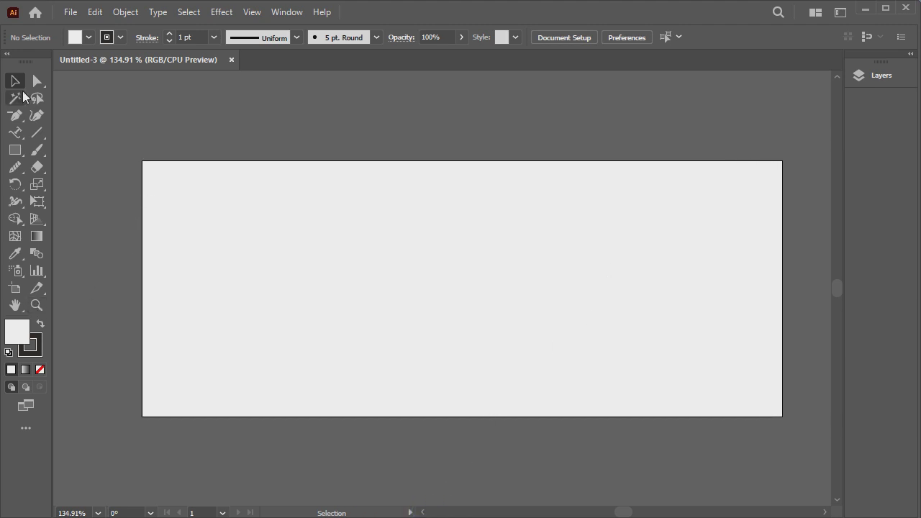
pyautogui.scroll(-1, 148, 115)
pyautogui.click(14, 149)
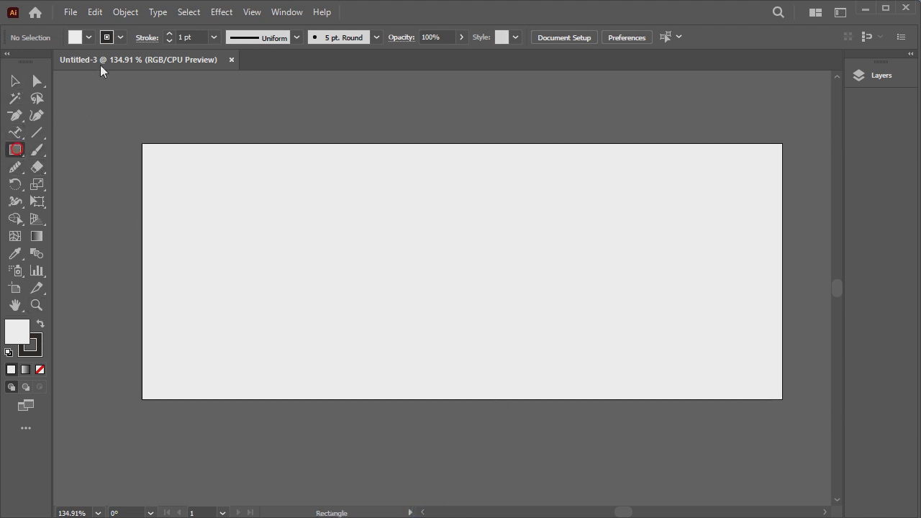
pyautogui.click(88, 38)
pyautogui.click(8, 65)
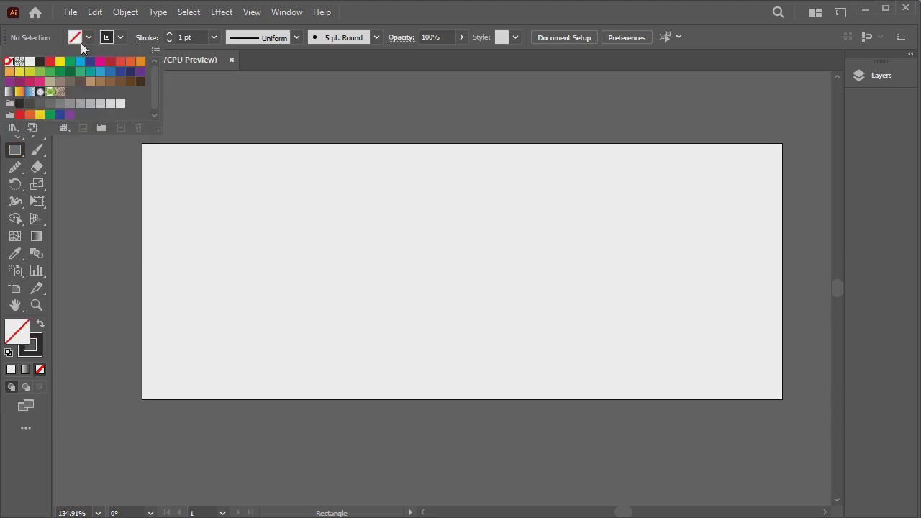
pyautogui.click(106, 38)
pyautogui.click(9, 60)
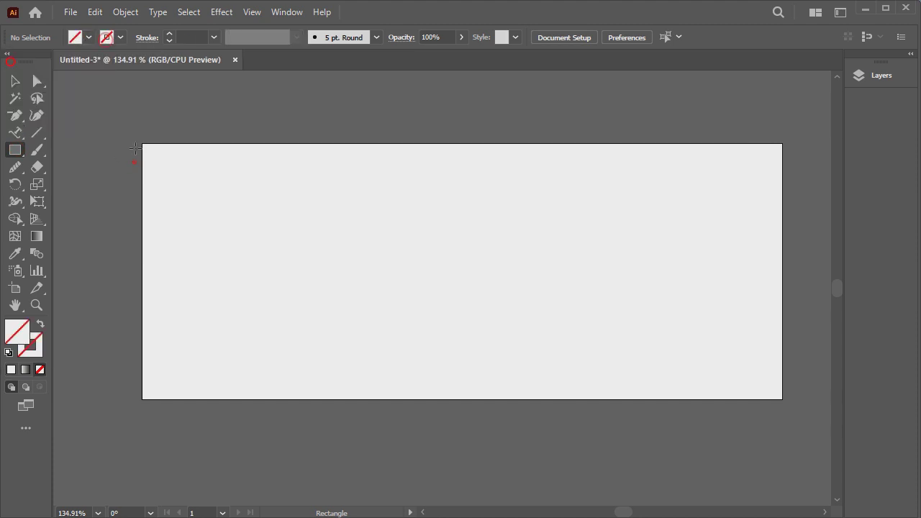
pyautogui.moveTo(142, 144); pyautogui.dragTo(782, 400)
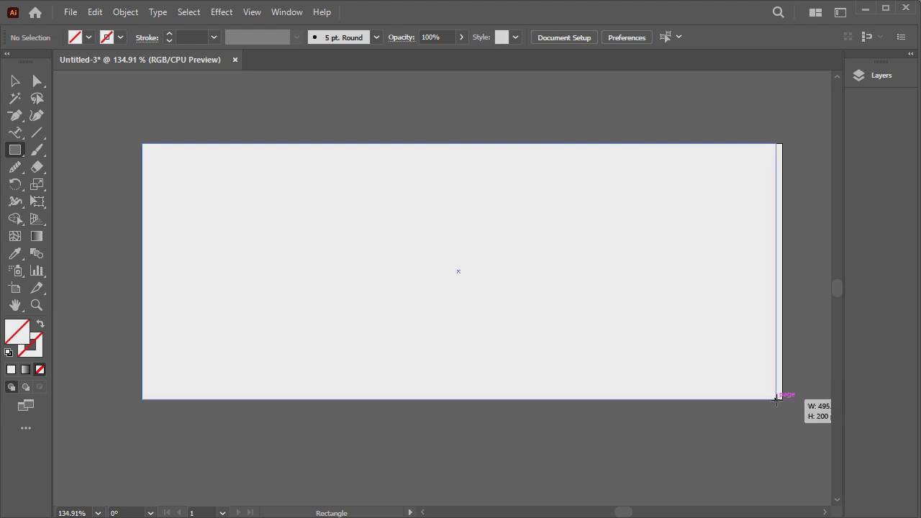
# Fill the artboard rectangle with light grey sampled from the reference circle
pyautogui.press('v')
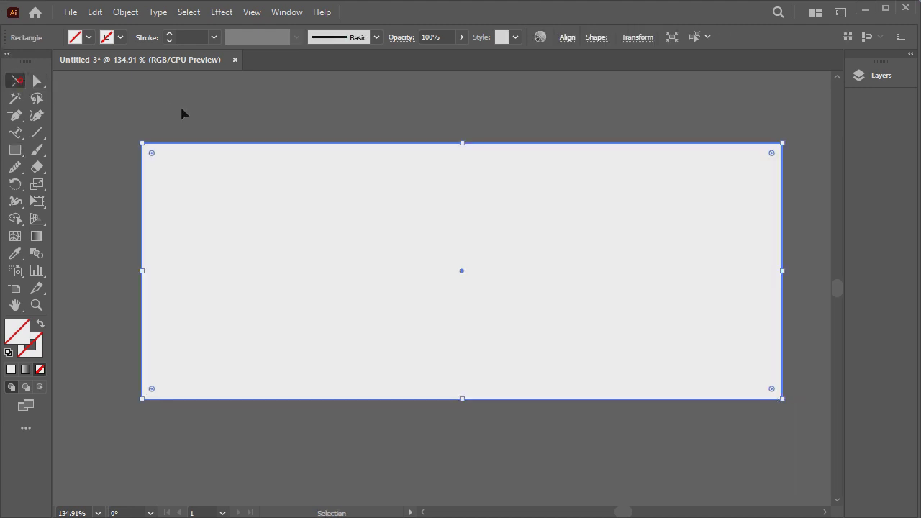
pyautogui.click(181, 106)
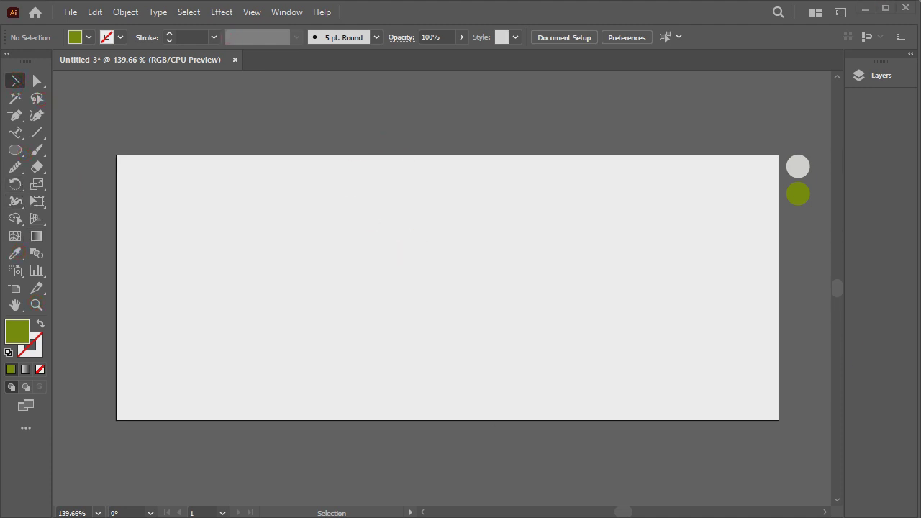
pyautogui.click(608, 156)
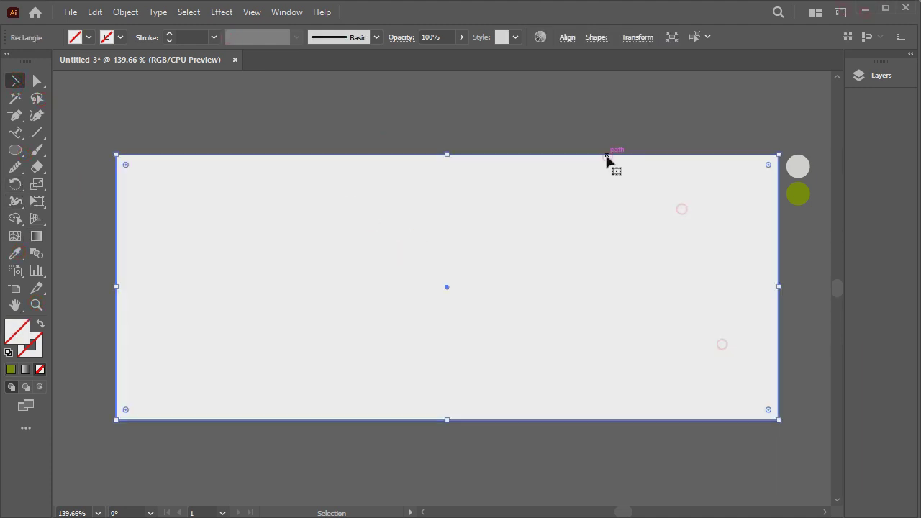
pyautogui.click(16, 253)
pyautogui.click(797, 164)
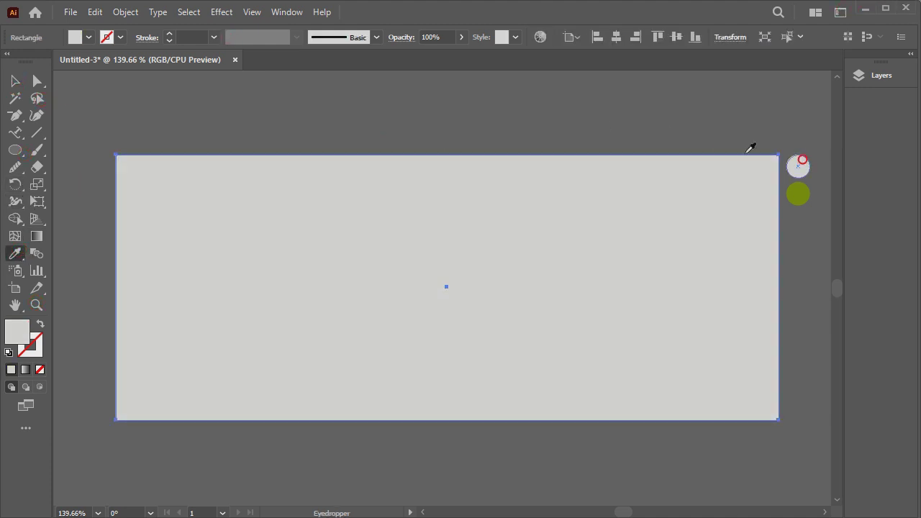
pyautogui.click(16, 81)
pyautogui.click(132, 94)
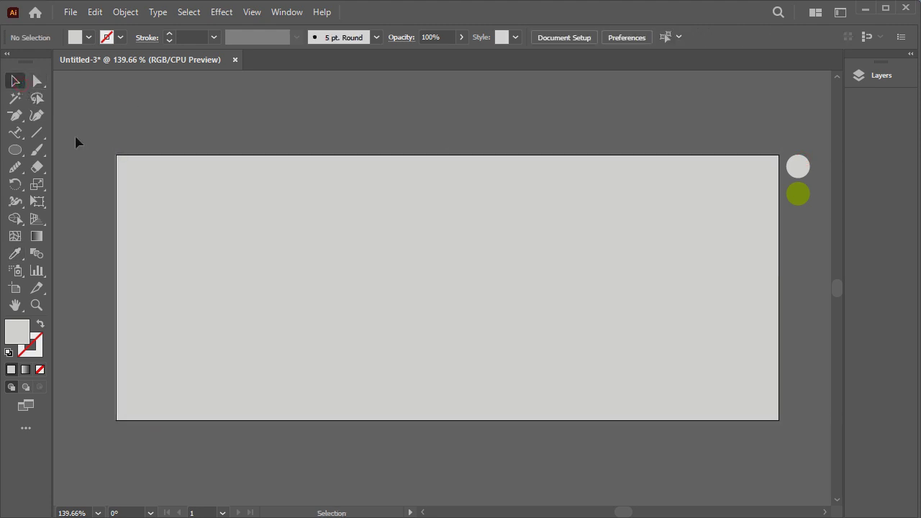
# Type the line 'Natural And Healthy Food' on the artboard
pyautogui.click(17, 133)
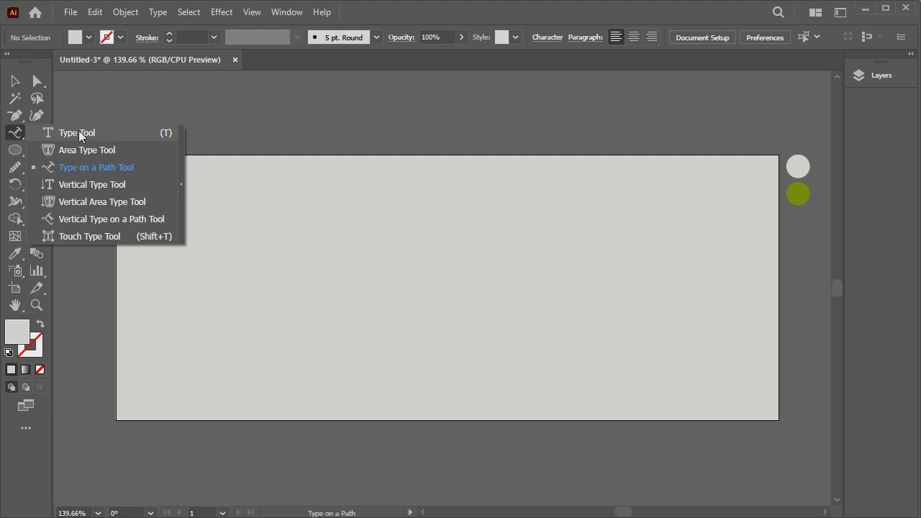
pyautogui.click(66, 131)
pyautogui.click(433, 230)
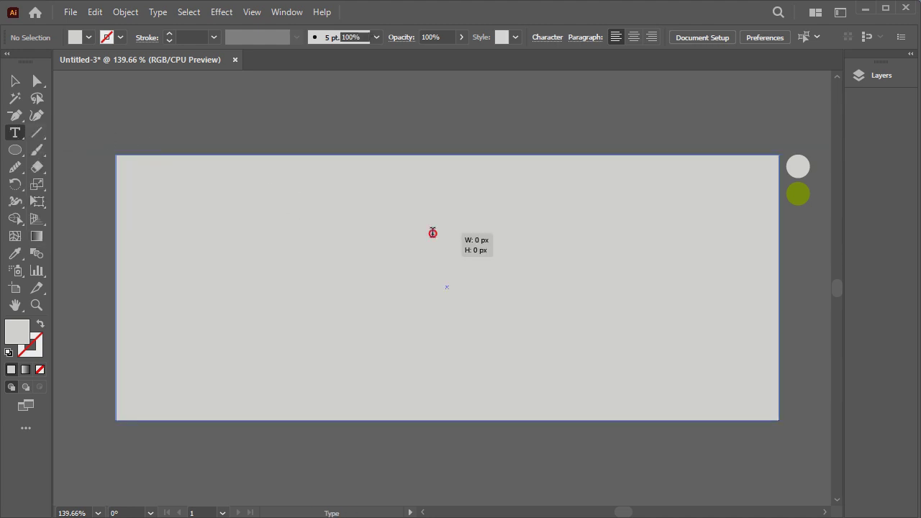
pyautogui.write('Natural And Healthy Food')
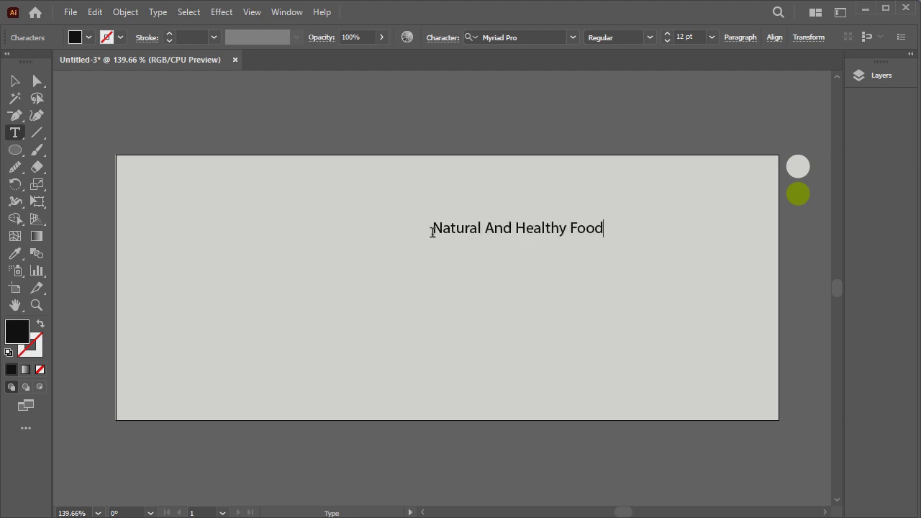
pyautogui.click(15, 80)
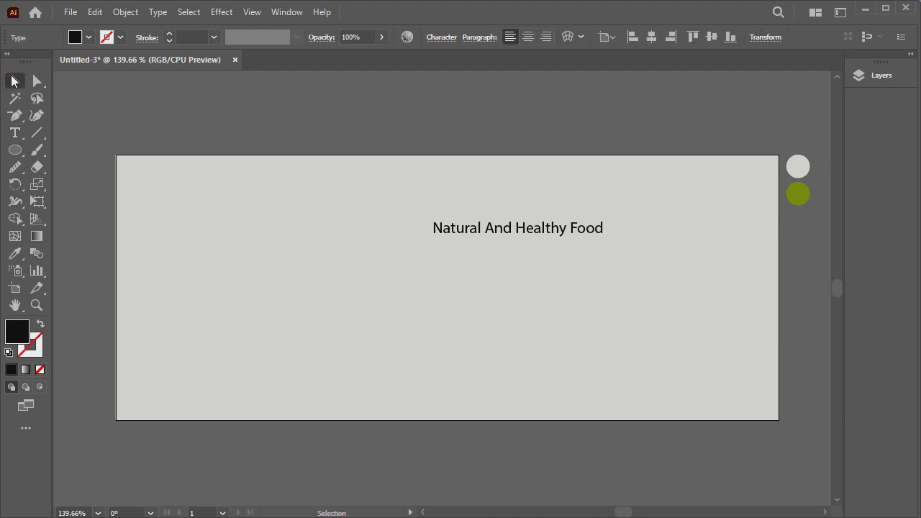
# Set the line in Adobe Arabic Regular and move it to the artboard's top-left corner
pyautogui.click(440, 41)
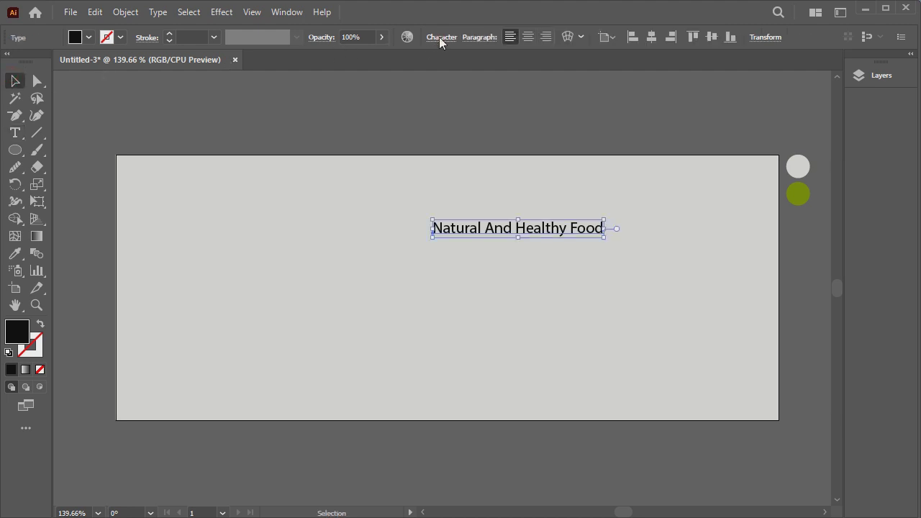
pyautogui.click(440, 38)
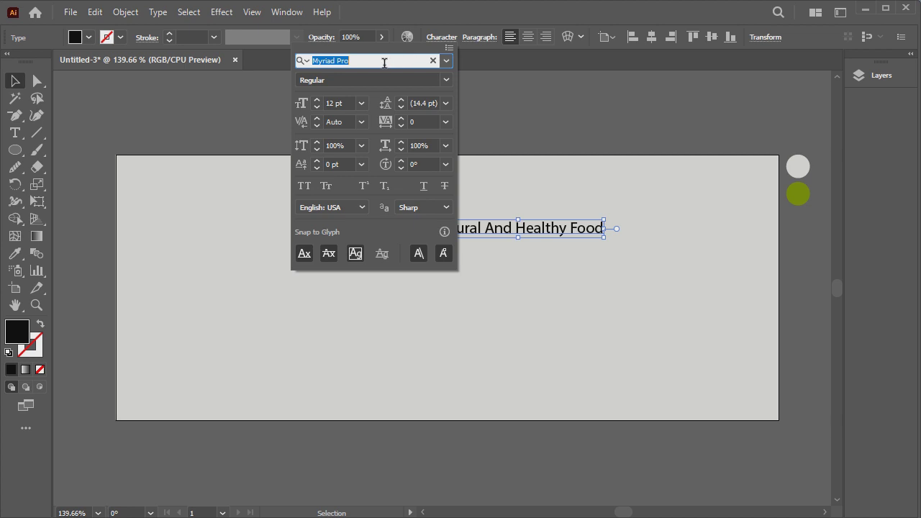
pyautogui.write('ado')
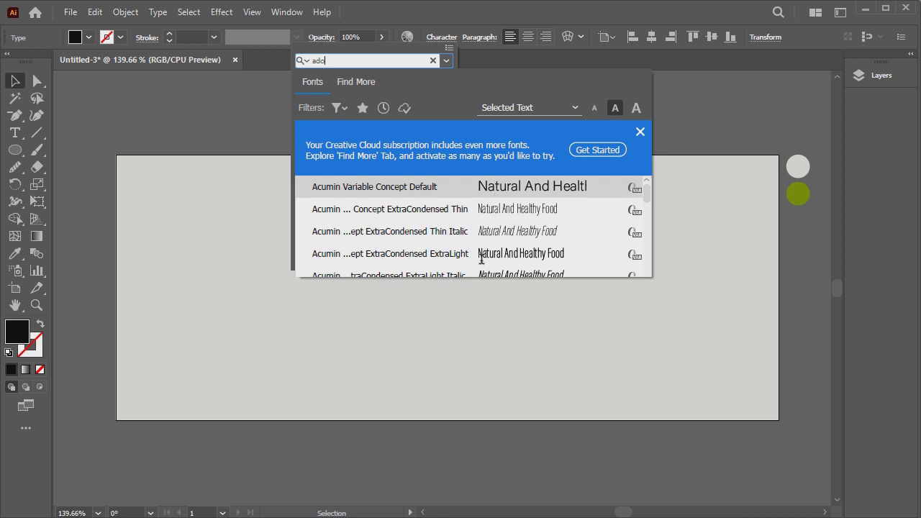
pyautogui.write('be')
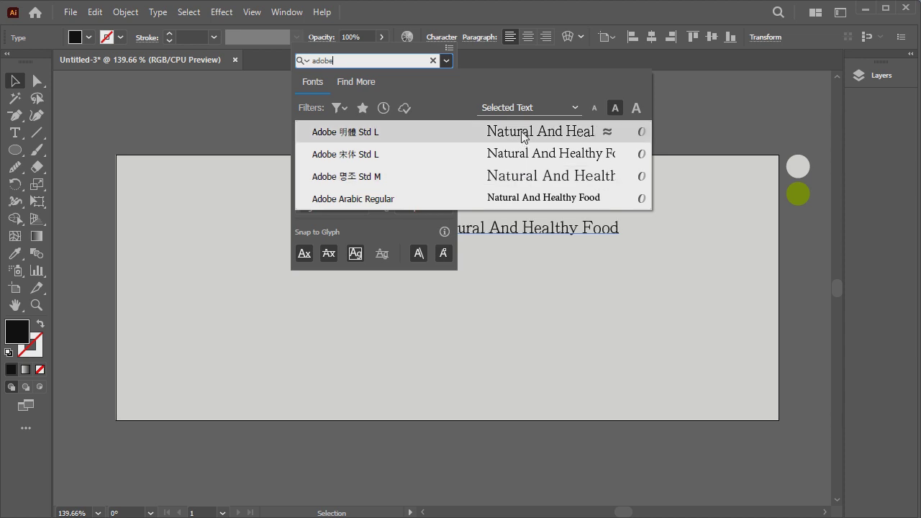
pyautogui.click(524, 198)
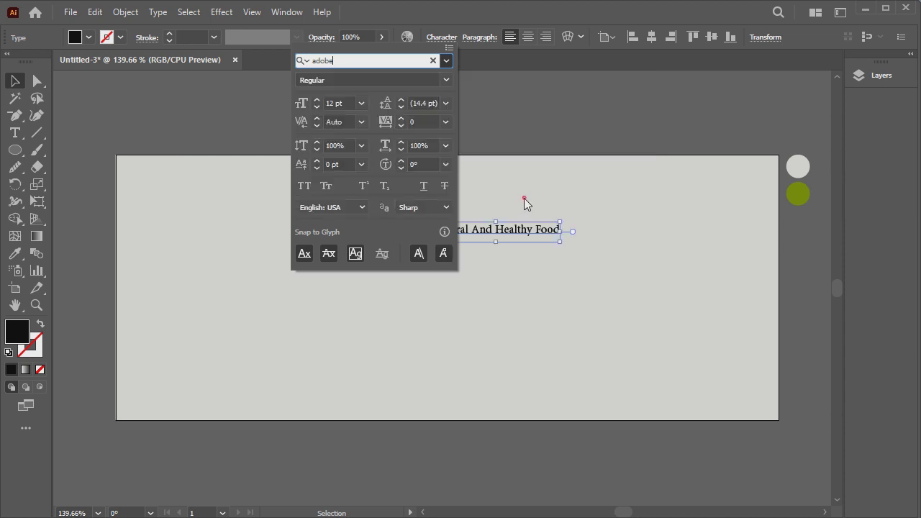
pyautogui.click(540, 234)
pyautogui.moveTo(544, 231)
pyautogui.mouseDown()
pyautogui.moveTo(275, 198)
pyautogui.moveTo(316, 218)
pyautogui.moveTo(305, 190)
pyautogui.mouseUp()
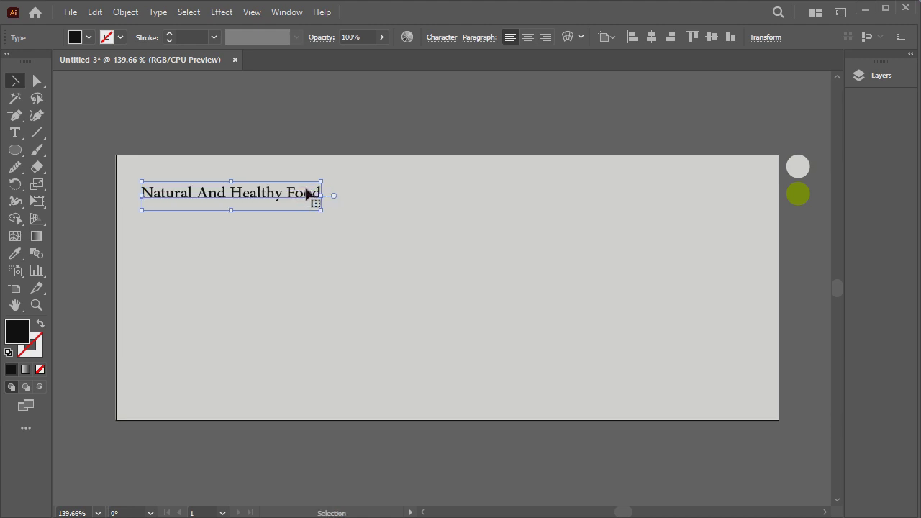
pyautogui.click(15, 134)
# Add the FRESH FRUIT text, enlarge it and place it under the first line
pyautogui.click(489, 273)
pyautogui.press('BackSpace')
pyautogui.write('FRESH FRUIT')
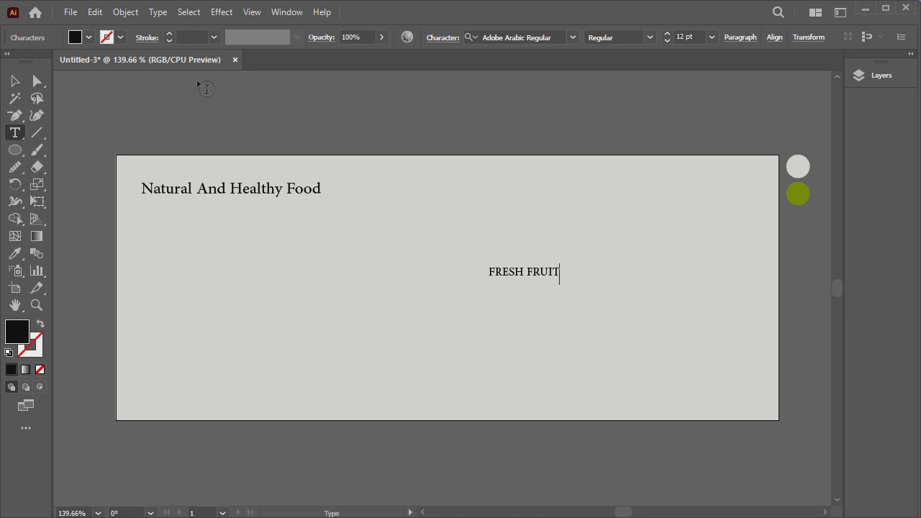
pyautogui.click(14, 81)
pyautogui.moveTo(559, 283)
pyautogui.mouseDown()
pyautogui.moveTo(590, 287)
pyautogui.moveTo(314, 238)
pyautogui.moveTo(325, 261)
pyautogui.mouseUp()
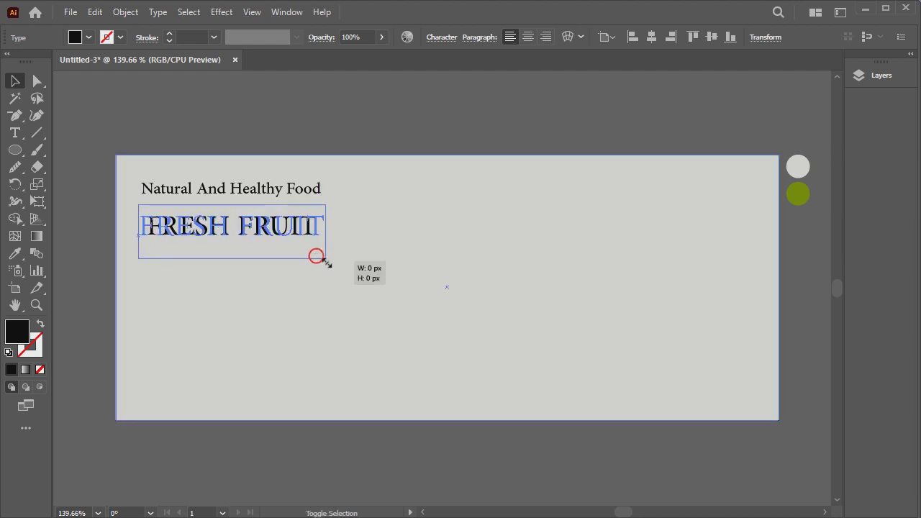
pyautogui.hotkey('ctrl', 'z')
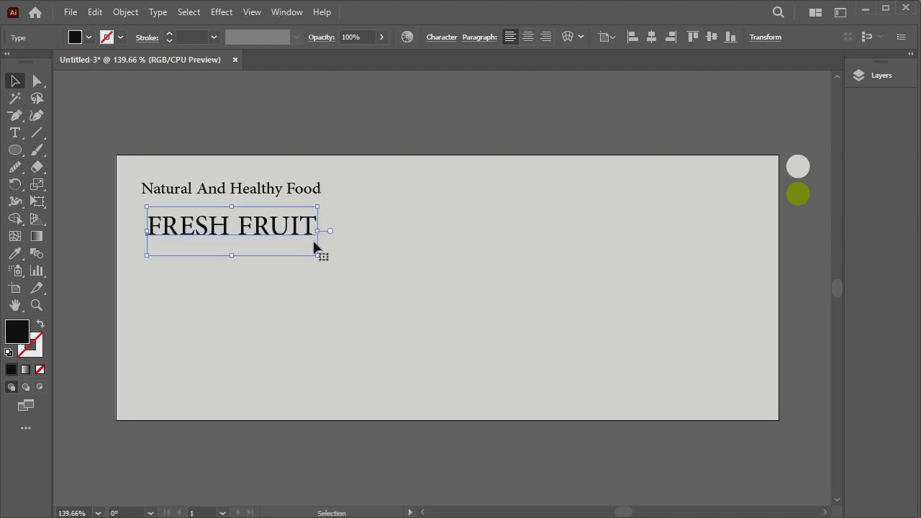
pyautogui.moveTo(319, 256); pyautogui.dragTo(319, 233)
pyautogui.moveTo(315, 189); pyautogui.dragTo(314, 224)
pyautogui.click(316, 233)
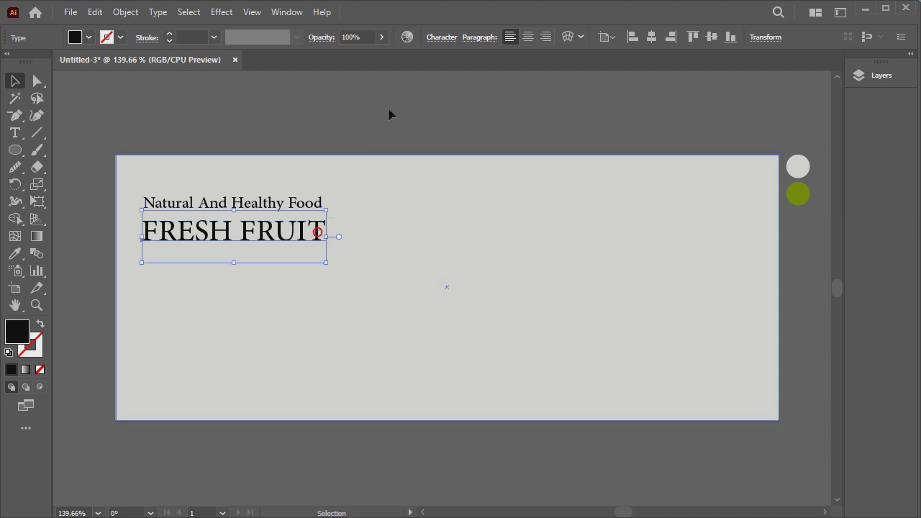
# Set FRESH FRUIT in Microsoft PhagsPa Bold, shrink it slightly and align it with the tagline
pyautogui.click(448, 39)
pyautogui.write('pa')
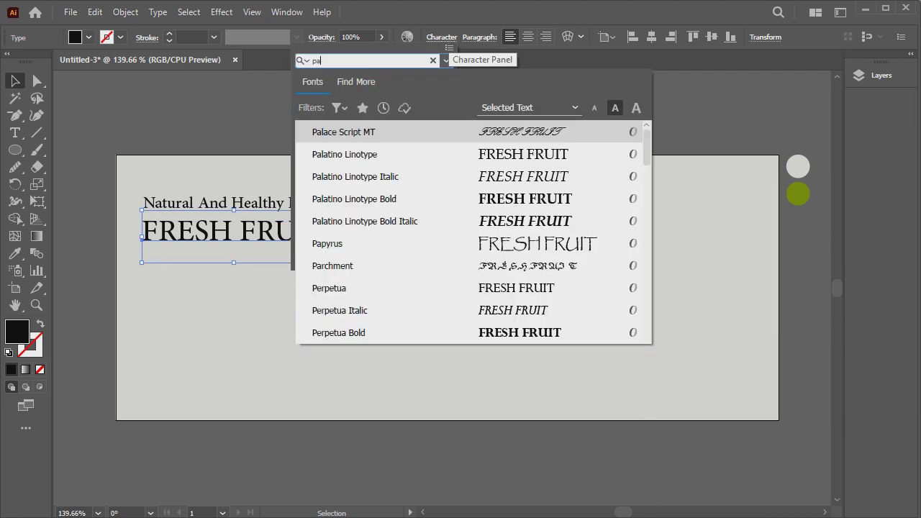
pyautogui.click(549, 332)
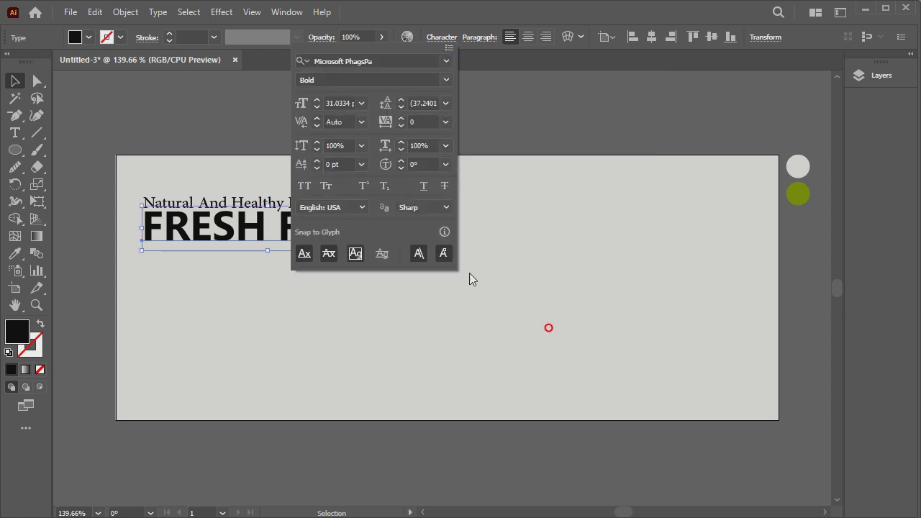
pyautogui.click(259, 125)
pyautogui.moveTo(319, 241); pyautogui.dragTo(320, 251)
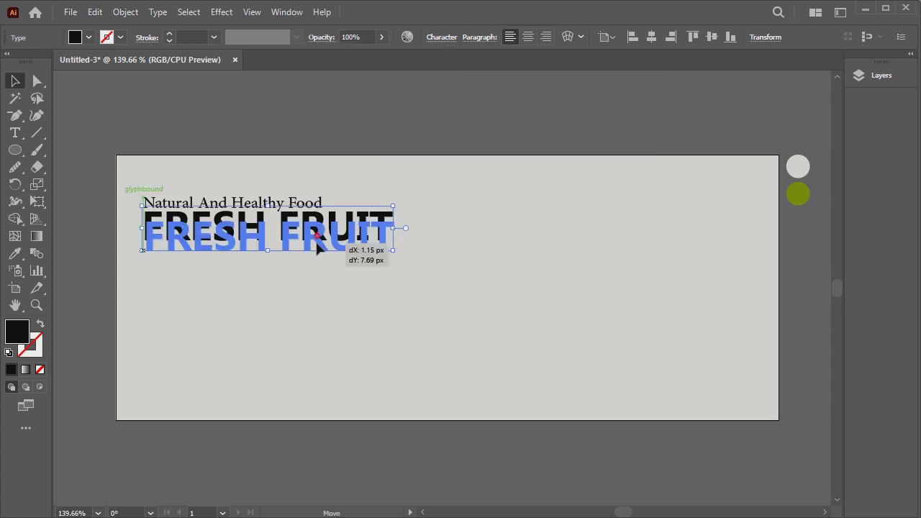
pyautogui.moveTo(394, 260); pyautogui.dragTo(379, 258)
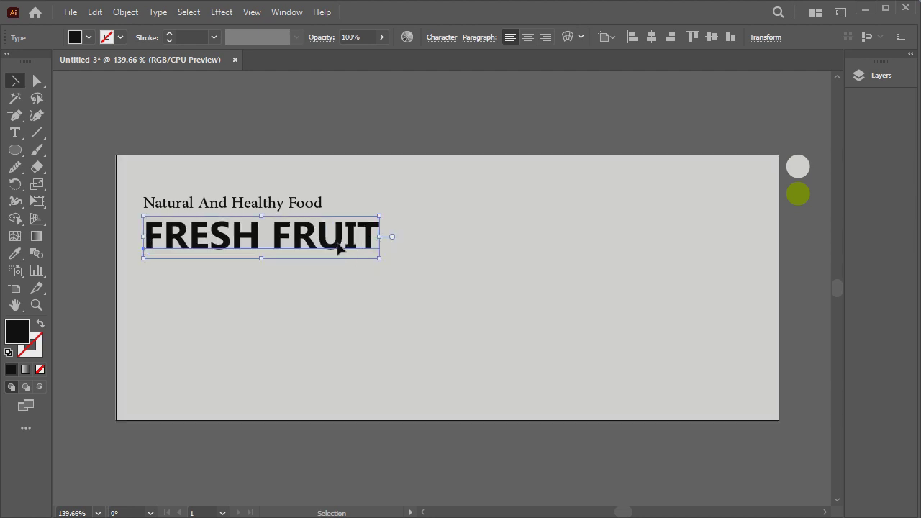
pyautogui.moveTo(378, 256); pyautogui.dragTo(328, 247)
pyautogui.moveTo(314, 210); pyautogui.dragTo(319, 214)
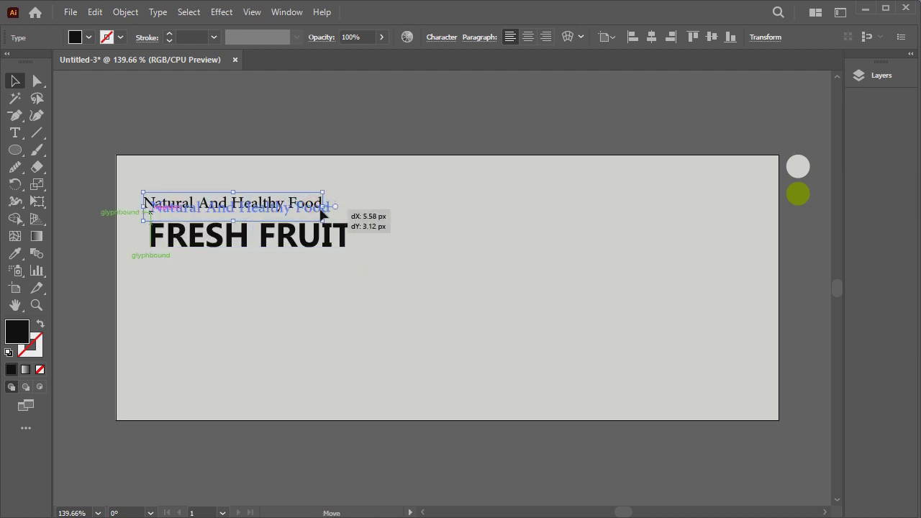
pyautogui.moveTo(319, 214)
pyautogui.mouseDown()
pyautogui.moveTo(340, 225)
pyautogui.moveTo(348, 211)
pyautogui.mouseUp()
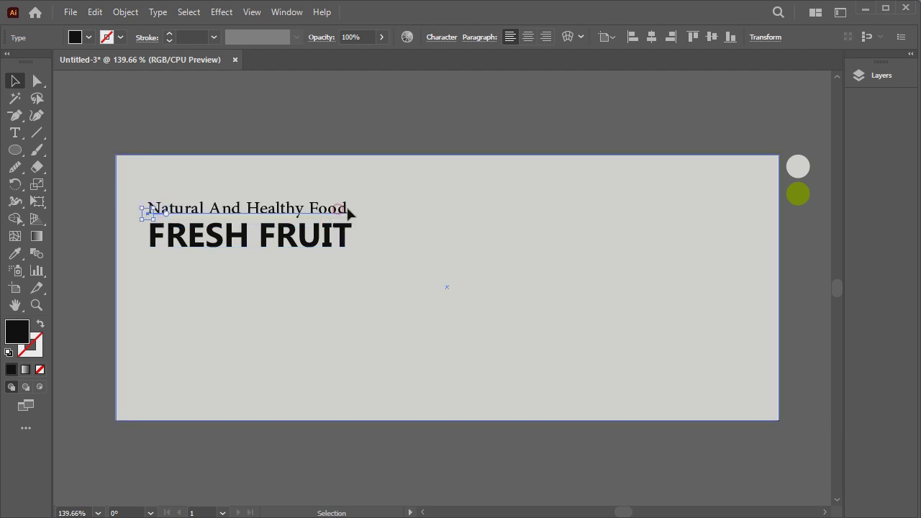
# Draw a rectangle over FRUIT and fill it with olive green sampled from the green circle
pyautogui.click(369, 146)
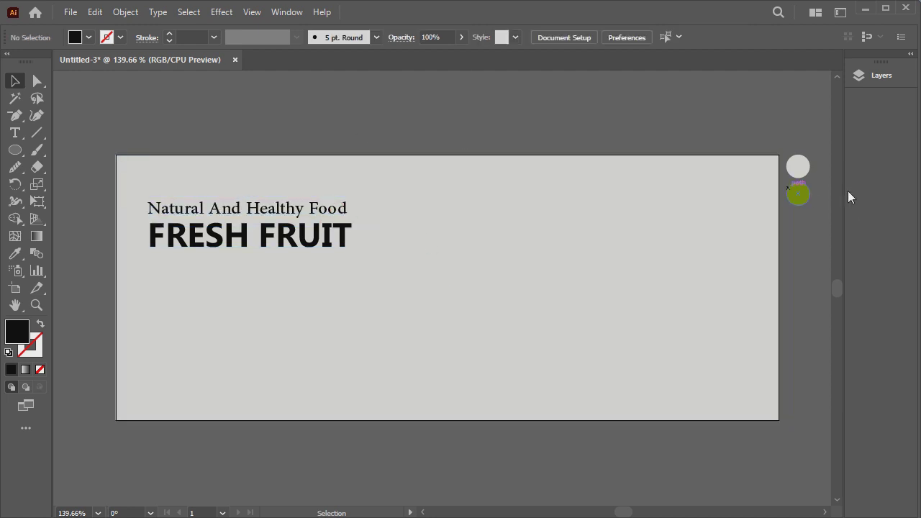
pyautogui.moveTo(15, 150); pyautogui.dragTo(87, 155)
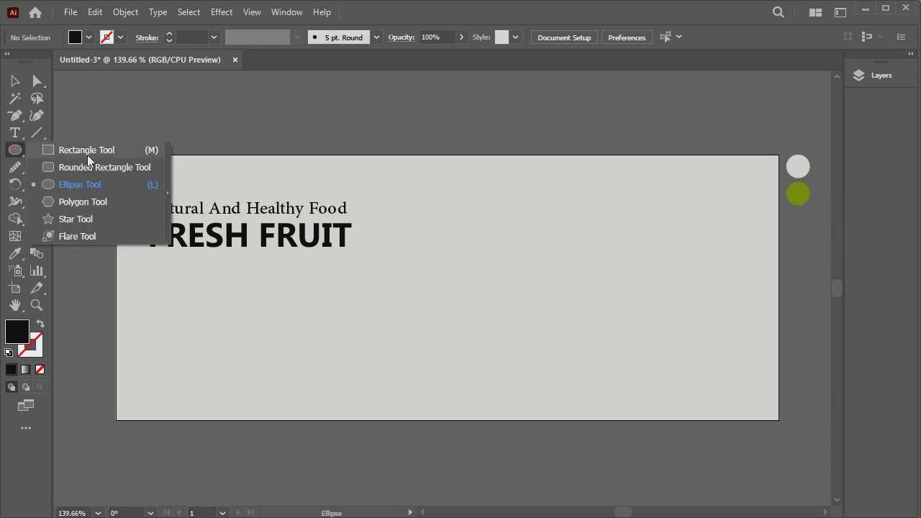
pyautogui.click(87, 155)
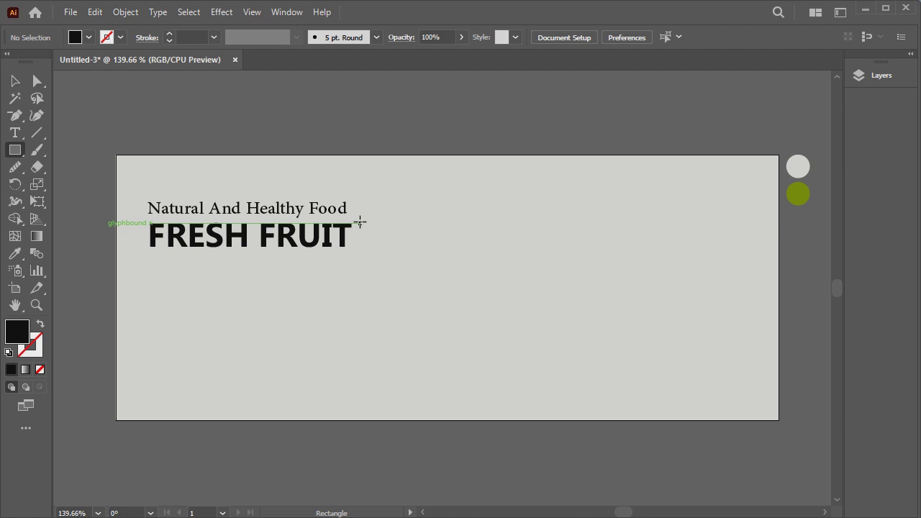
pyautogui.moveTo(359, 223); pyautogui.dragTo(253, 251)
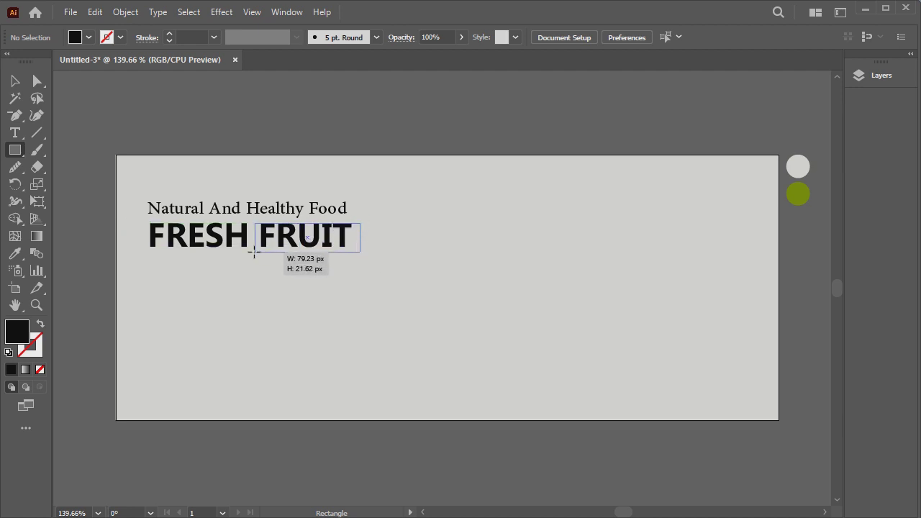
pyautogui.moveTo(254, 251); pyautogui.dragTo(255, 248)
pyautogui.click(15, 81)
pyautogui.click(15, 254)
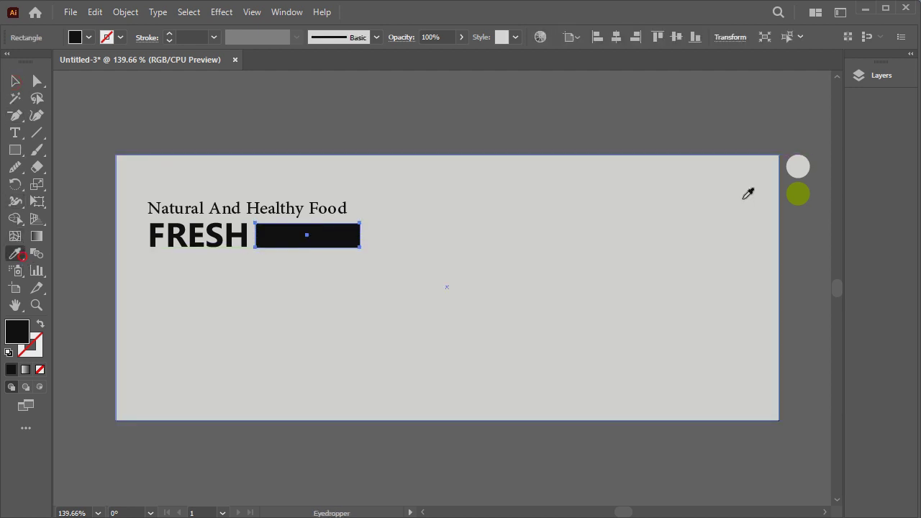
pyautogui.click(798, 192)
pyautogui.press('v')
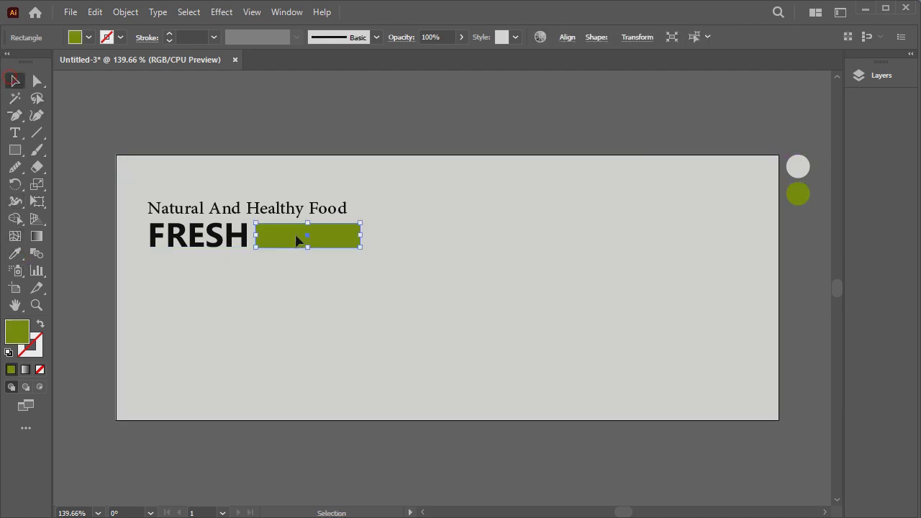
# Send the green rectangle to the back, behind the word FRUIT
pyautogui.rightClick(299, 241)
pyautogui.moveTo(336, 496)
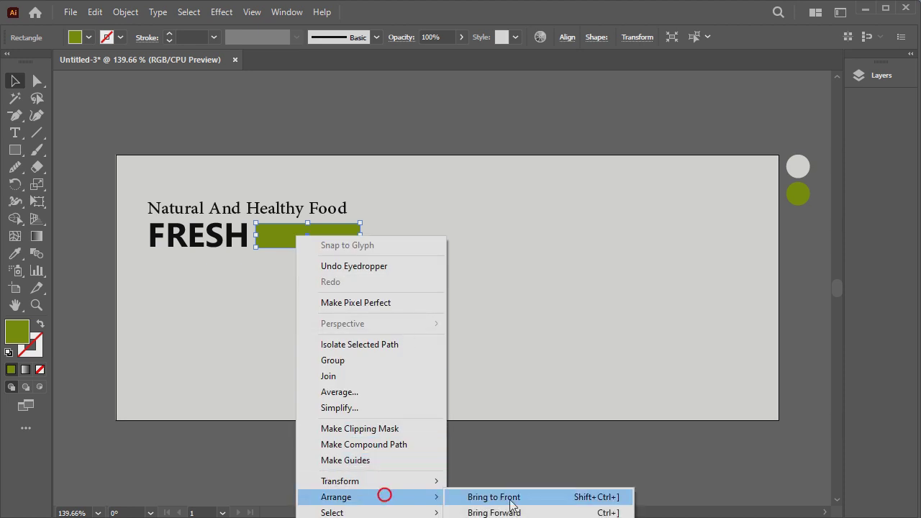
pyautogui.click(510, 498)
pyautogui.rightClick(317, 112)
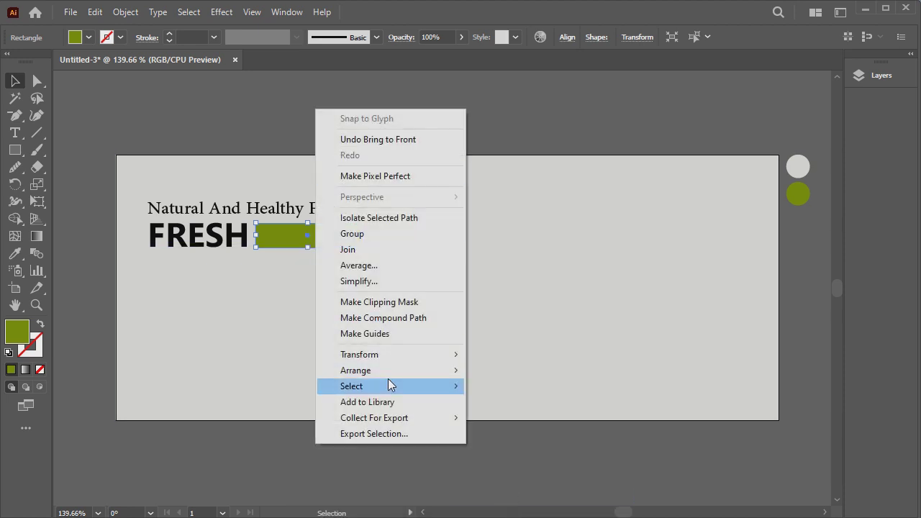
pyautogui.click(387, 371)
pyautogui.click(511, 418)
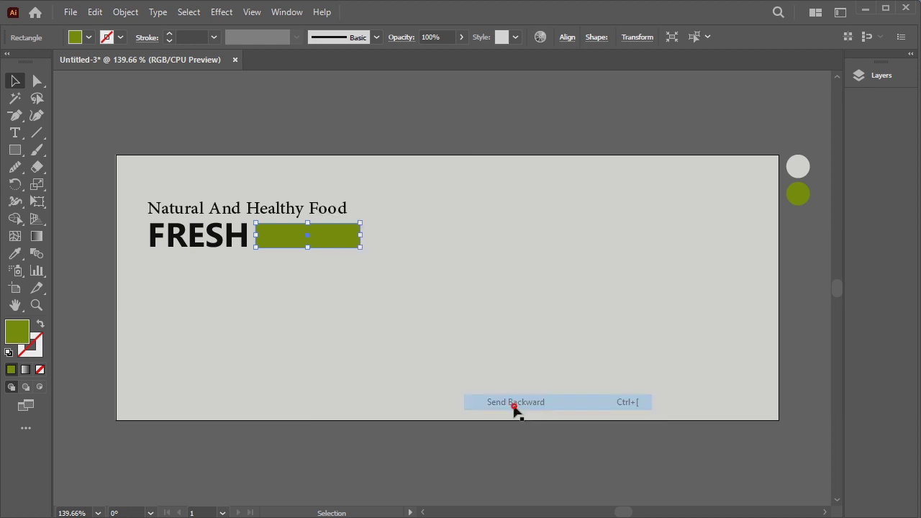
pyautogui.click(420, 139)
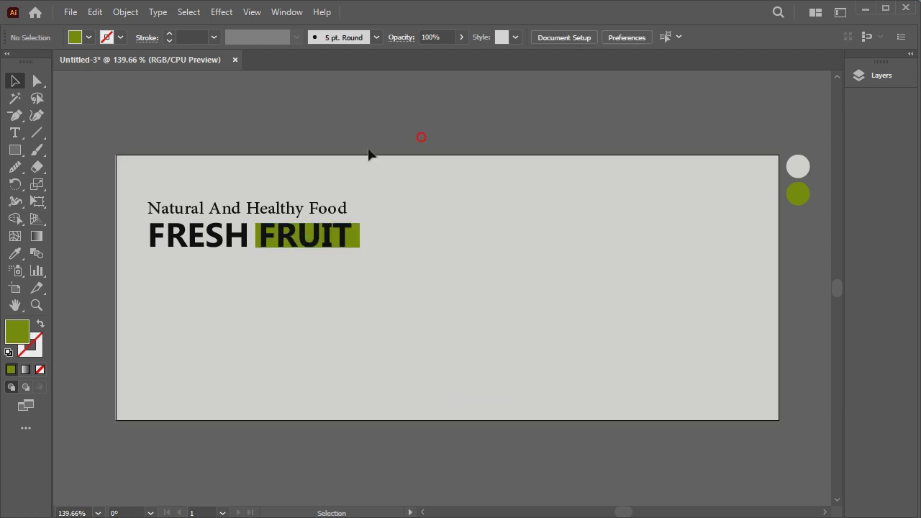
# Resize the green rectangle so it frames the word FRUIT snugly
pyautogui.click(353, 234)
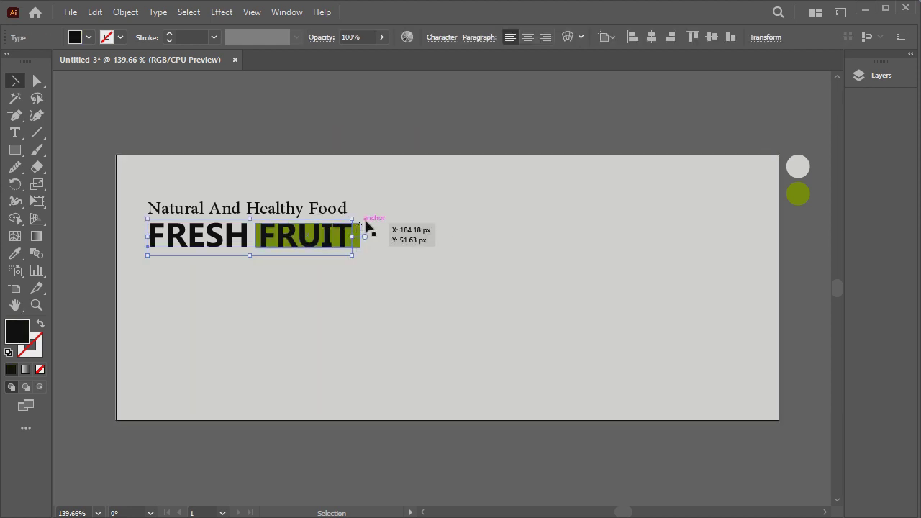
pyautogui.click(365, 222)
pyautogui.click(36, 304)
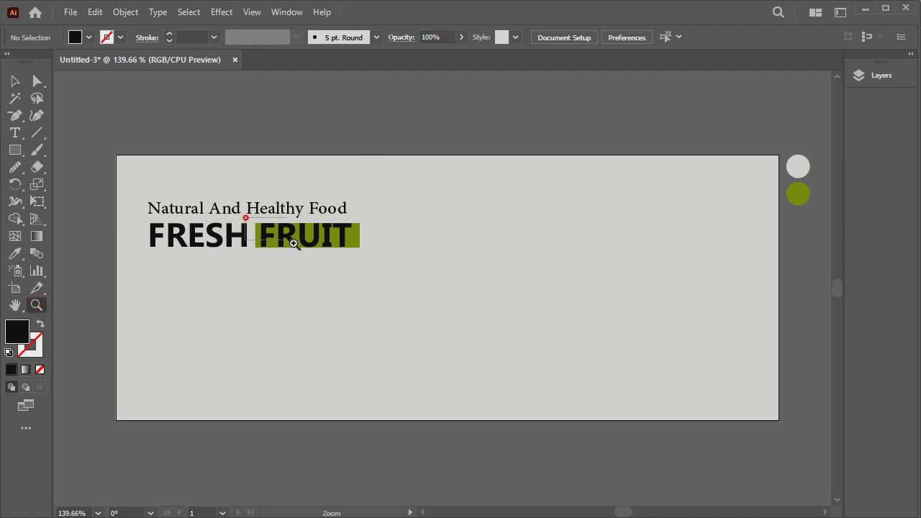
pyautogui.moveTo(242, 223); pyautogui.dragTo(364, 255)
pyautogui.click(16, 82)
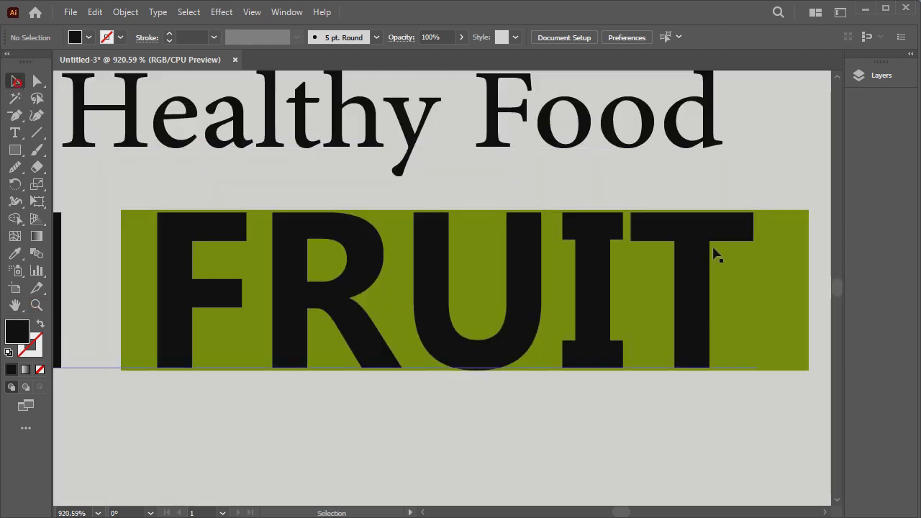
pyautogui.click(737, 279)
pyautogui.click(797, 307)
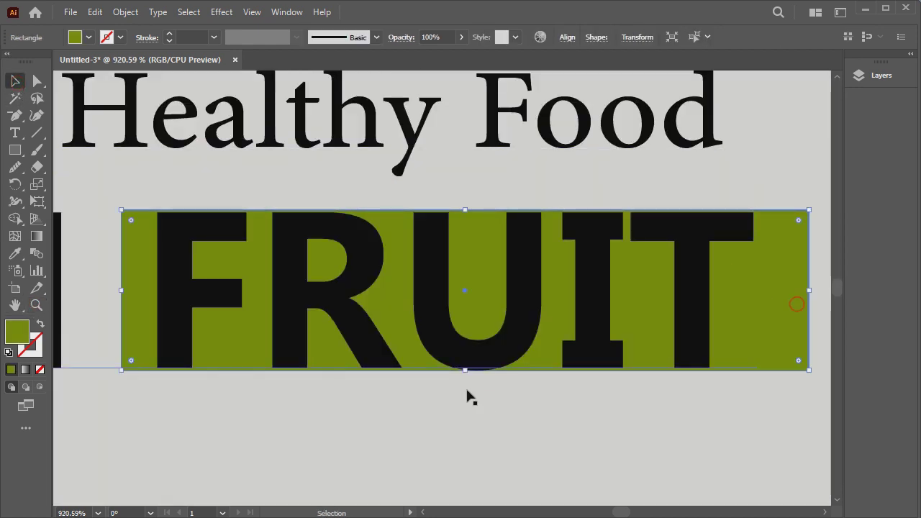
pyautogui.moveTo(465, 369); pyautogui.dragTo(465, 380)
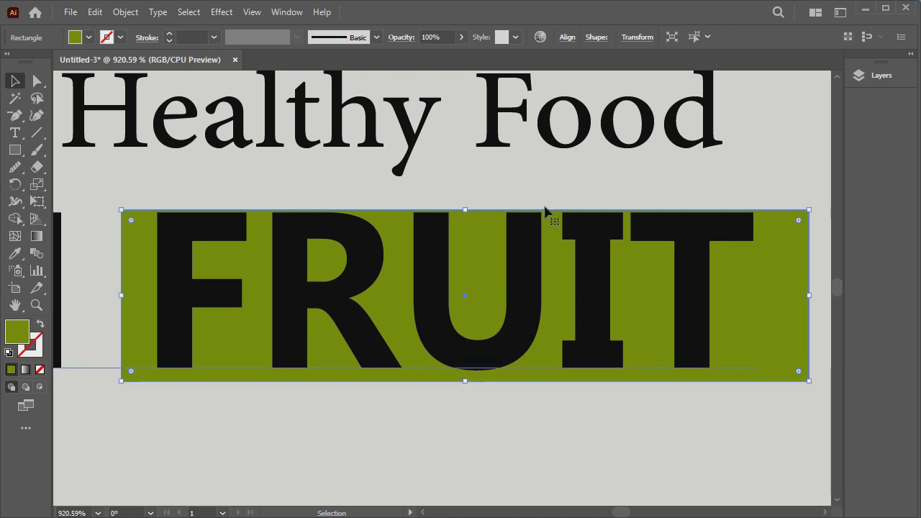
pyautogui.moveTo(465, 209); pyautogui.dragTo(464, 195)
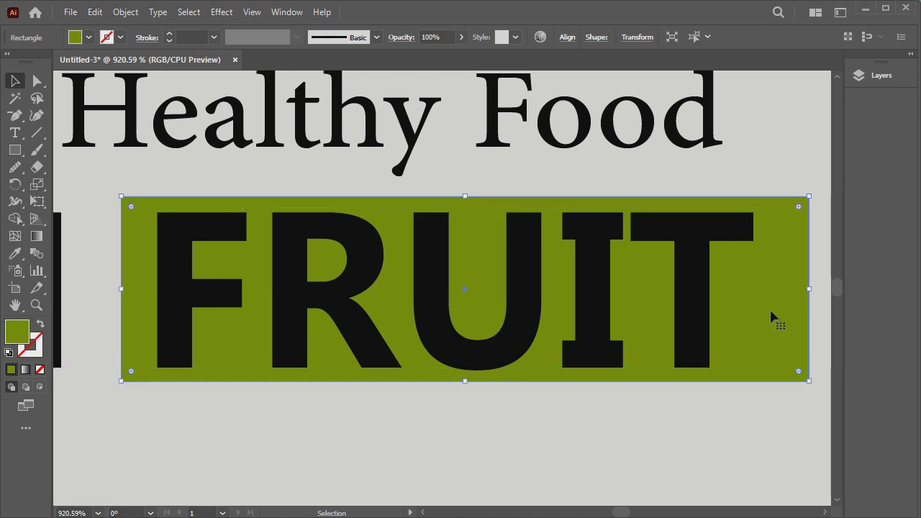
pyautogui.moveTo(808, 293)
pyautogui.mouseDown()
pyautogui.moveTo(764, 292)
pyautogui.moveTo(772, 291)
pyautogui.mouseUp()
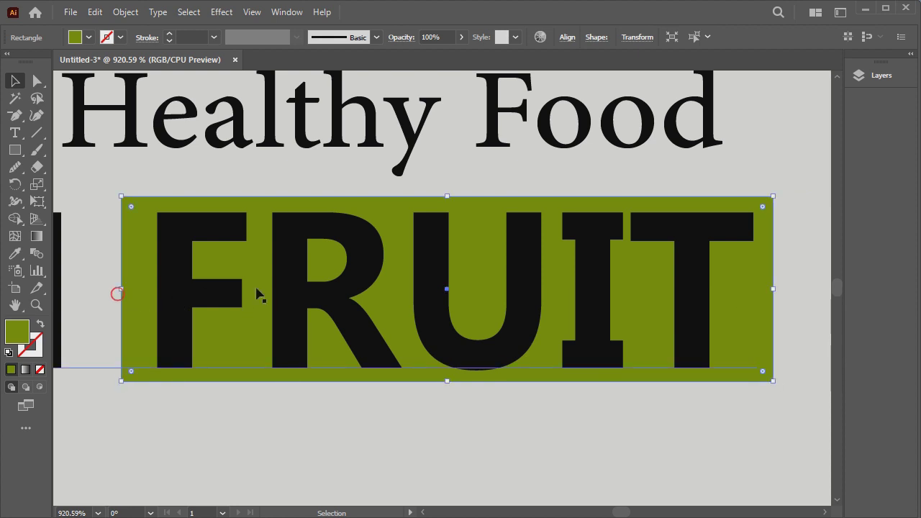
pyautogui.click(312, 280)
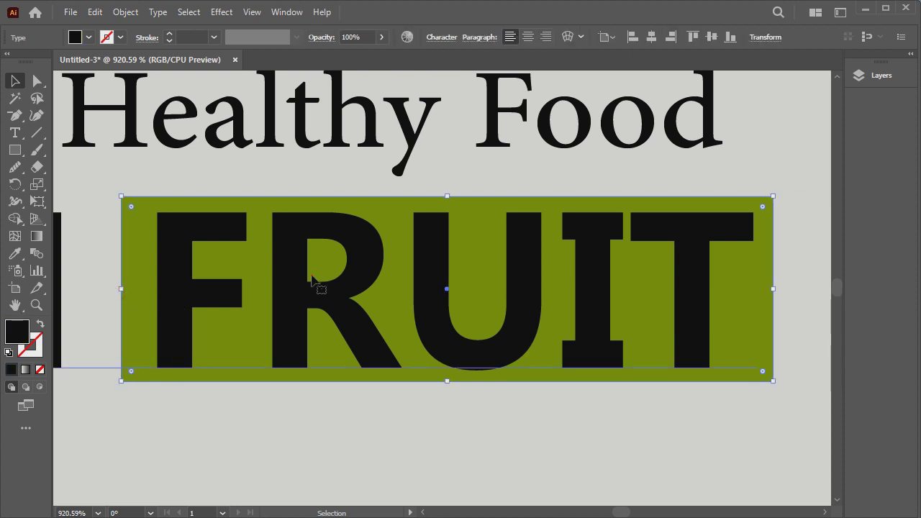
# Make the letters of FRUIT white
pyautogui.doubleClick(595, 280)
pyautogui.moveTo(704, 278); pyautogui.dragTo(189, 281)
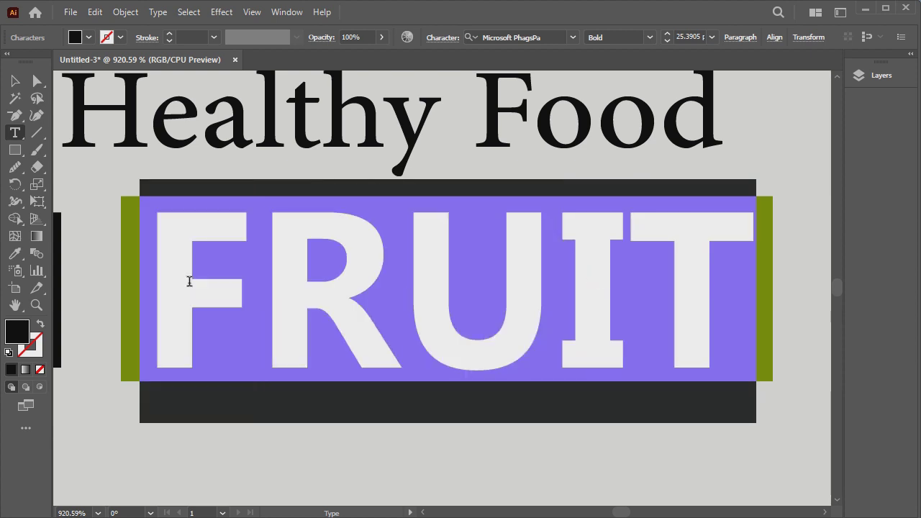
pyautogui.click(89, 37)
pyautogui.click(30, 64)
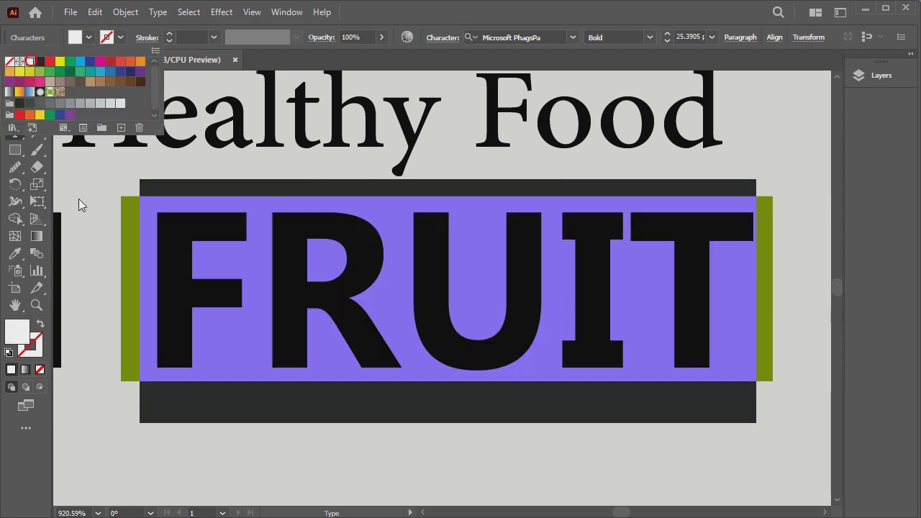
pyautogui.press('Escape')
pyautogui.press('Escape')
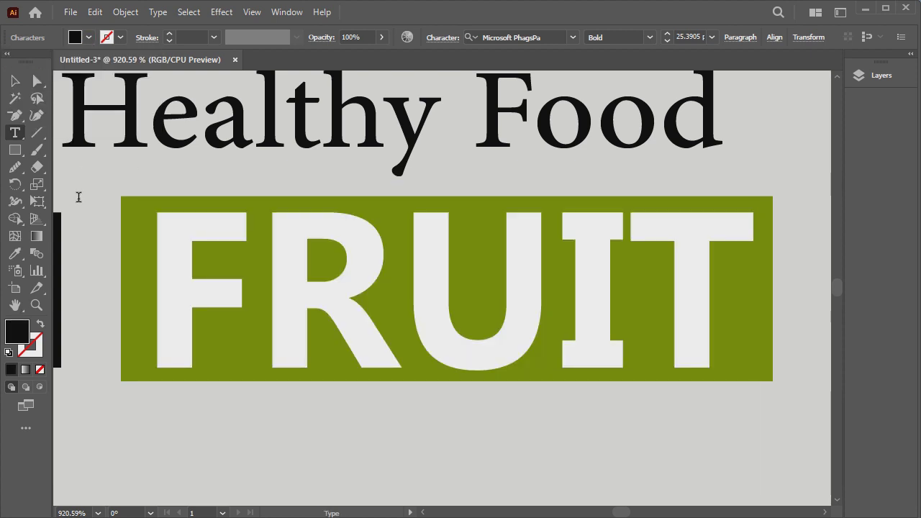
# Zoom out to frame the whole artboard and the reference circles
pyautogui.hotkey('ctrl', '-')
pyautogui.hotkey('ctrl', '-')
pyautogui.hotkey('ctrl', '-')
pyautogui.hotkey('ctrl', '-')
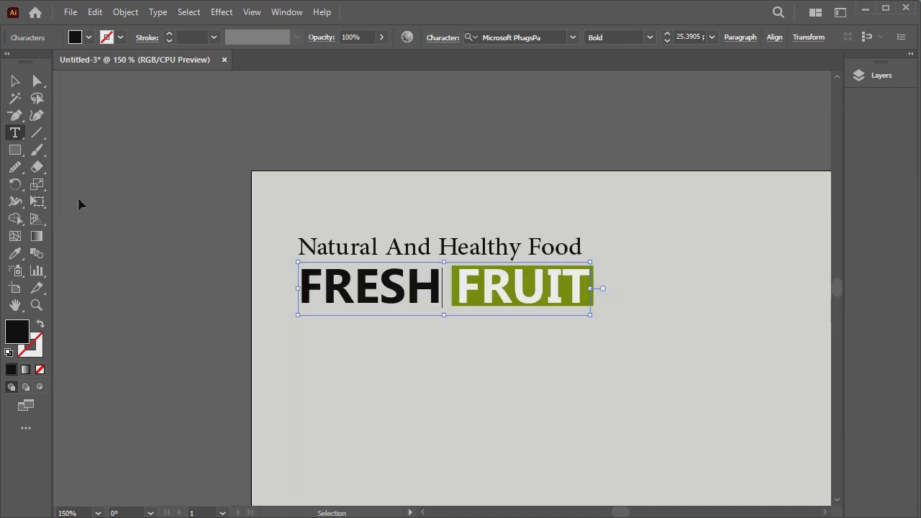
pyautogui.hotkey('ctrl', '-')
pyautogui.hotkey('ctrl', 'shift', 'a')
pyautogui.click(821, 512)
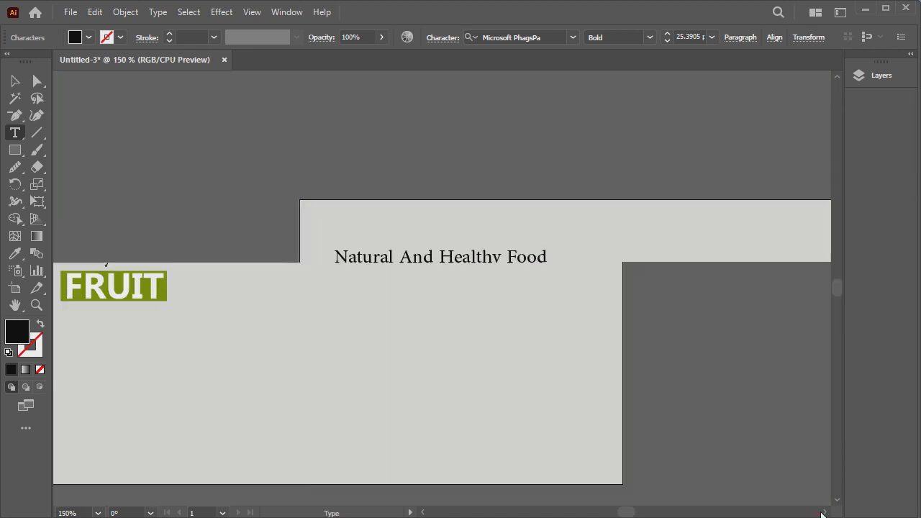
pyautogui.hotkey('ctrl', '-')
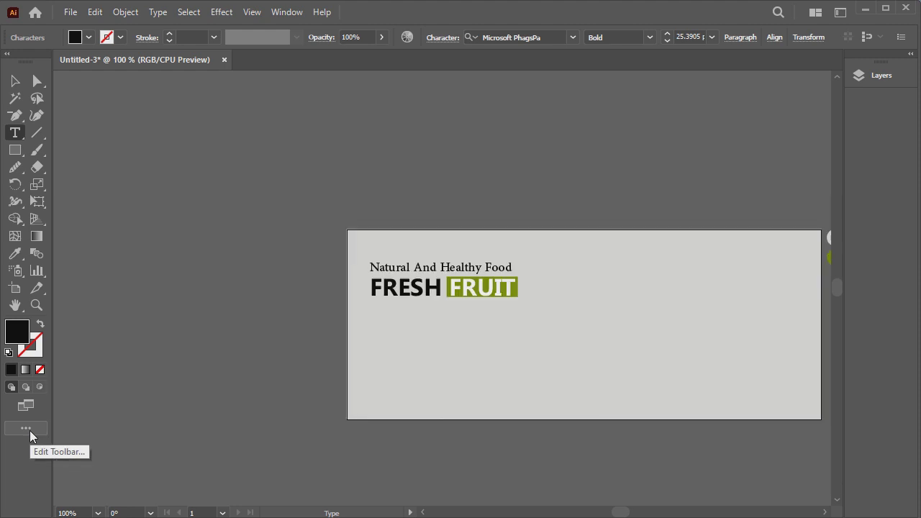
pyautogui.click(825, 512)
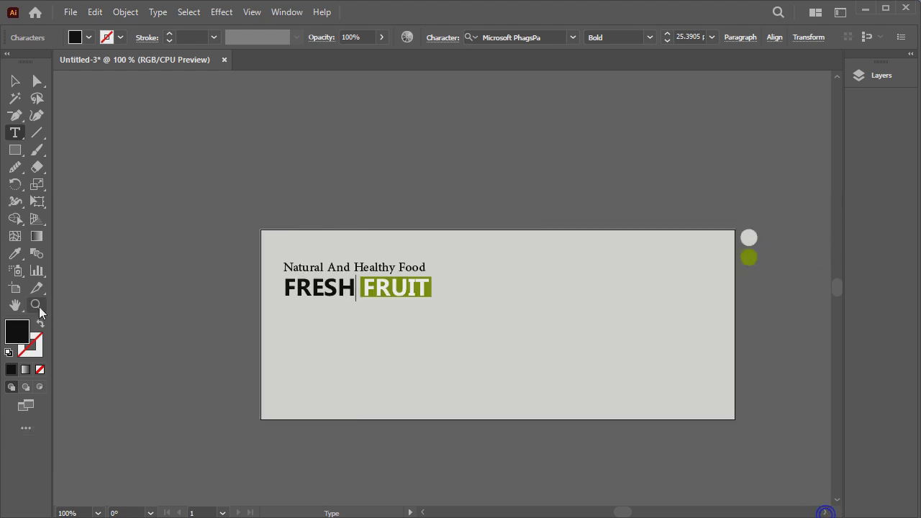
pyautogui.click(36, 305)
pyautogui.moveTo(229, 184)
pyautogui.mouseDown()
pyautogui.moveTo(787, 461)
pyautogui.moveTo(783, 470)
pyautogui.mouseUp()
# Reduce the font size of the word FRUIT by one step
pyautogui.click(15, 81)
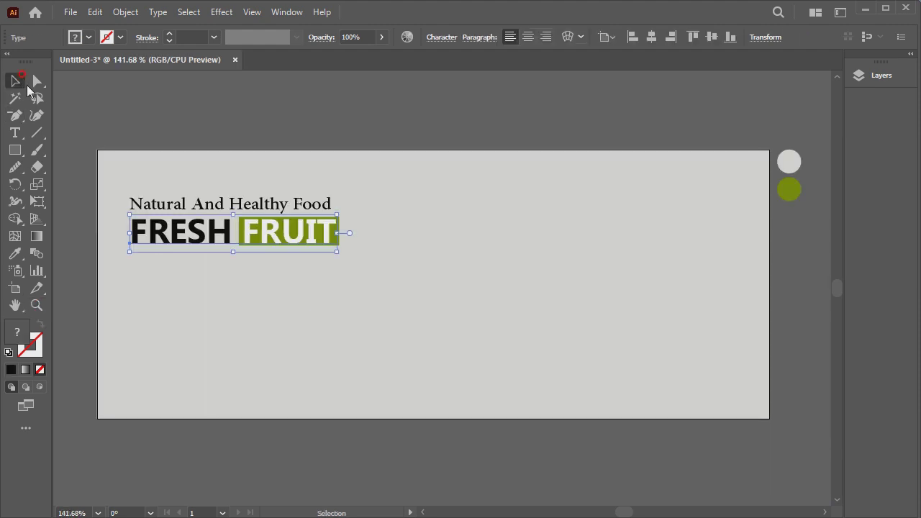
pyautogui.doubleClick(314, 234)
pyautogui.moveTo(334, 230); pyautogui.dragTo(244, 230)
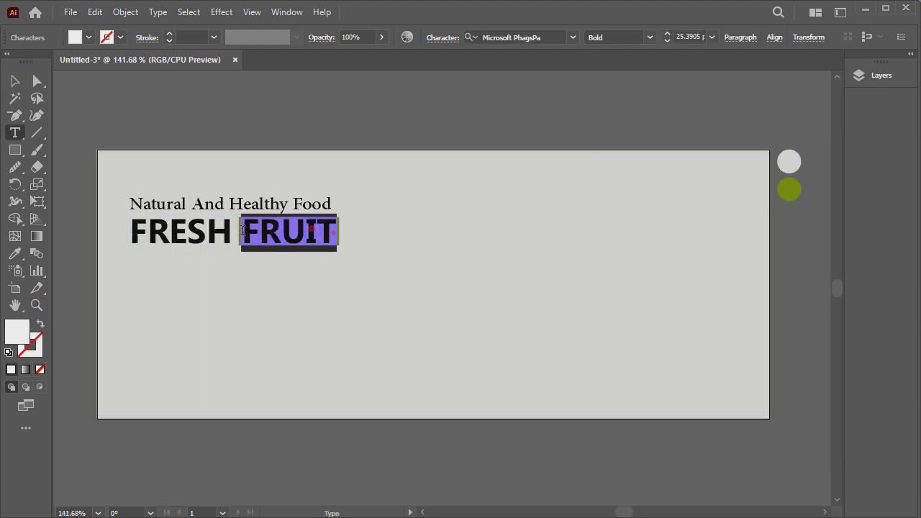
pyautogui.click(667, 41)
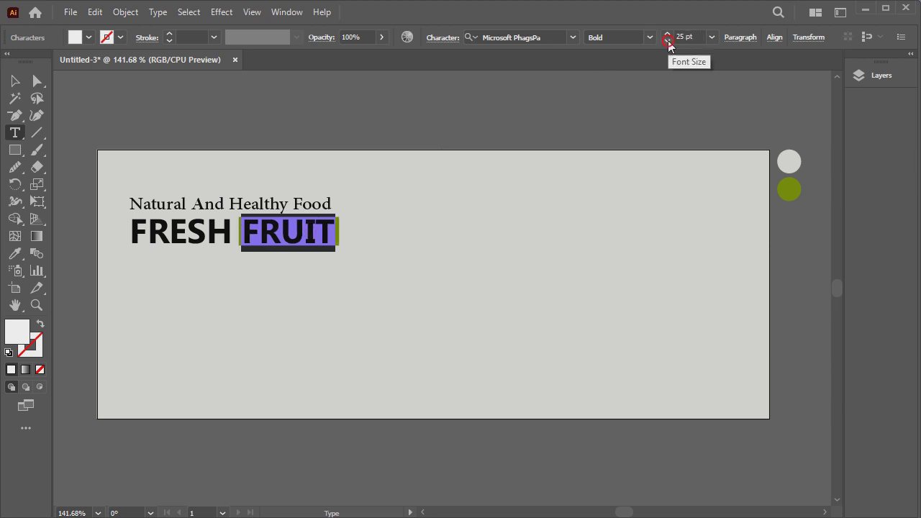
pyautogui.click(16, 79)
pyautogui.click(140, 92)
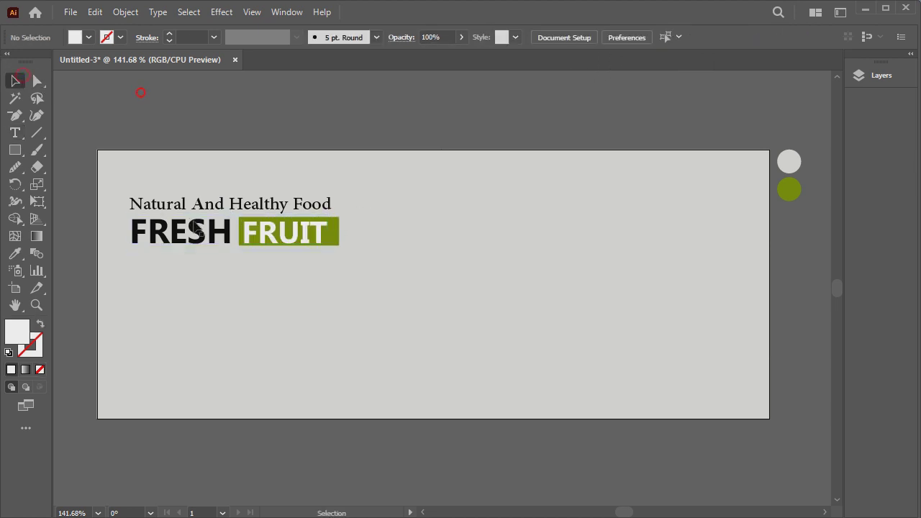
# Nudge the FRESH FRUIT headline slightly to the left
pyautogui.doubleClick(243, 238)
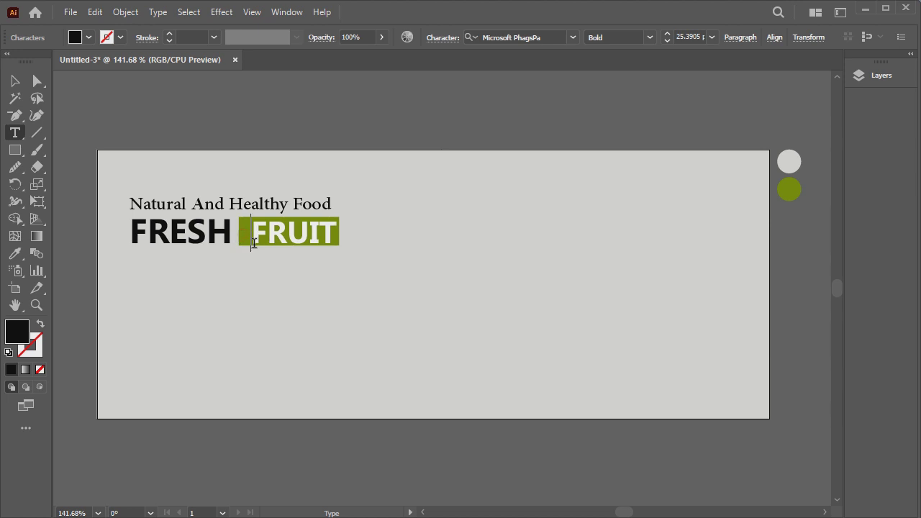
pyautogui.click(14, 80)
pyautogui.click(310, 240)
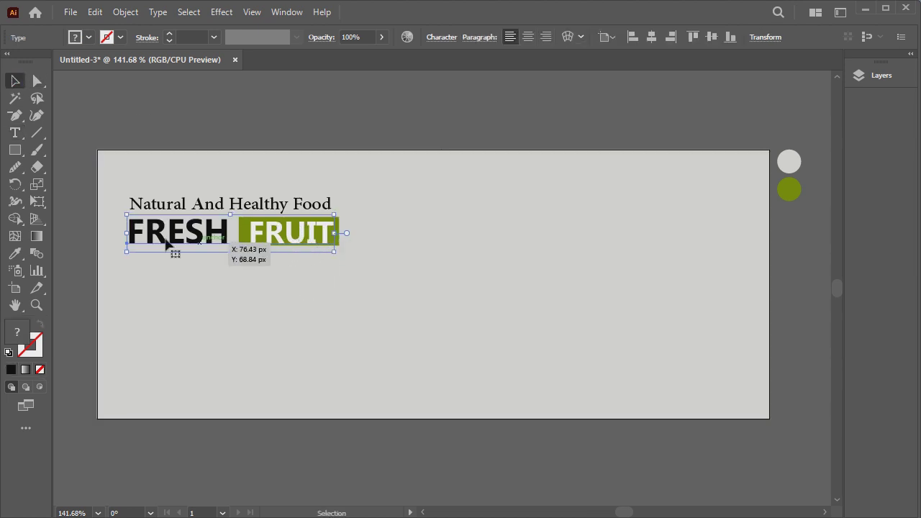
pyautogui.moveTo(307, 241); pyautogui.dragTo(124, 233)
pyautogui.click(179, 122)
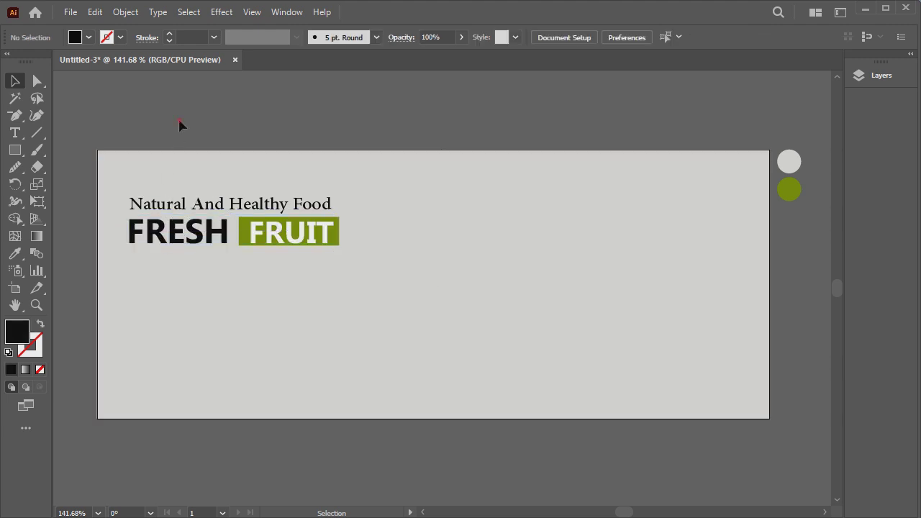
pyautogui.click(280, 225)
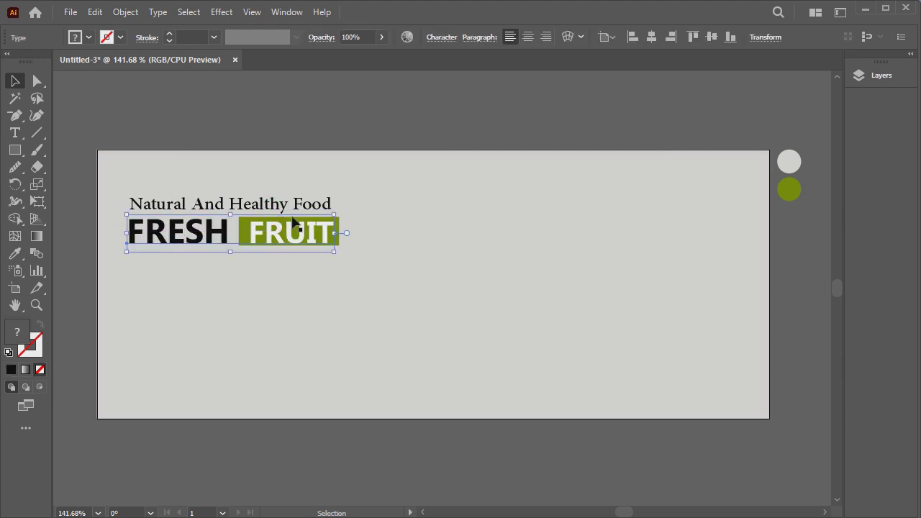
pyautogui.click(318, 159)
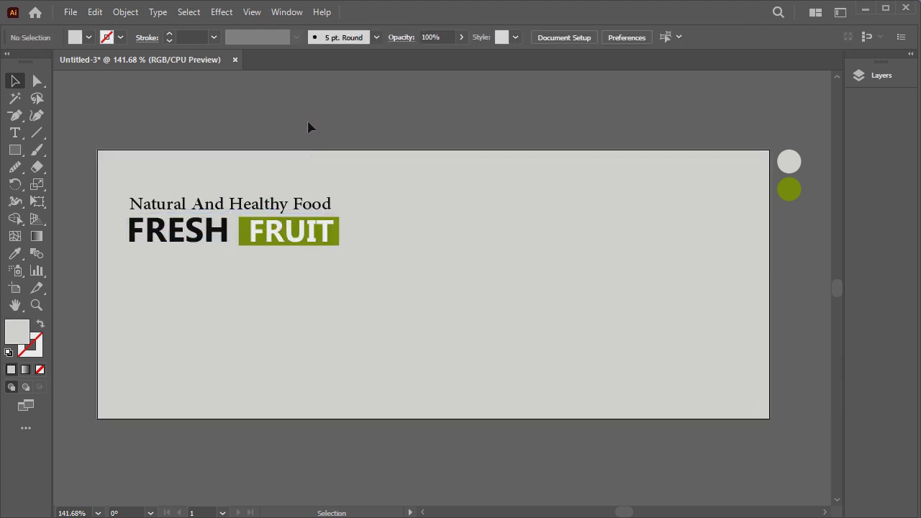
# Align the tagline above the headline and select the texts with their green block
pyautogui.moveTo(275, 201); pyautogui.dragTo(251, 243)
pyautogui.keyDown('shift'); pyautogui.click(273, 238); pyautogui.keyUp('shift')
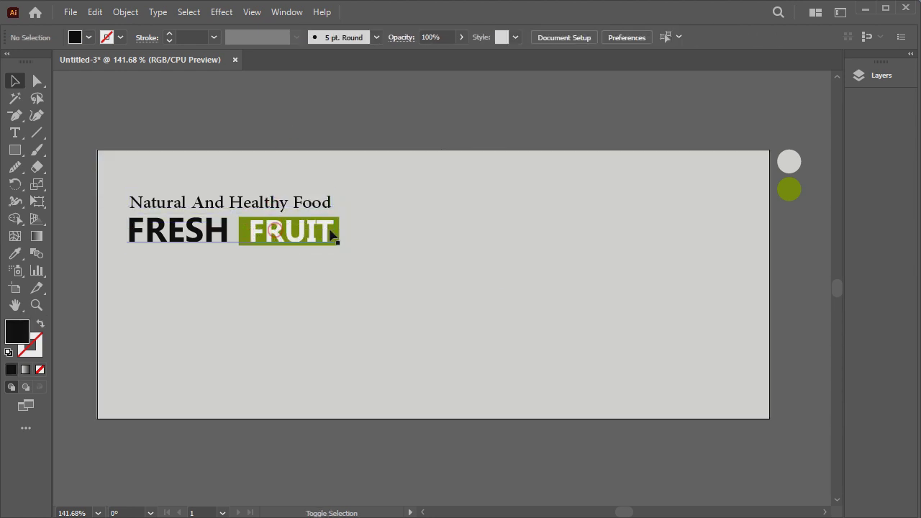
pyautogui.click(332, 236)
pyautogui.keyDown('shift'); pyautogui.click(313, 231); pyautogui.keyUp('shift')
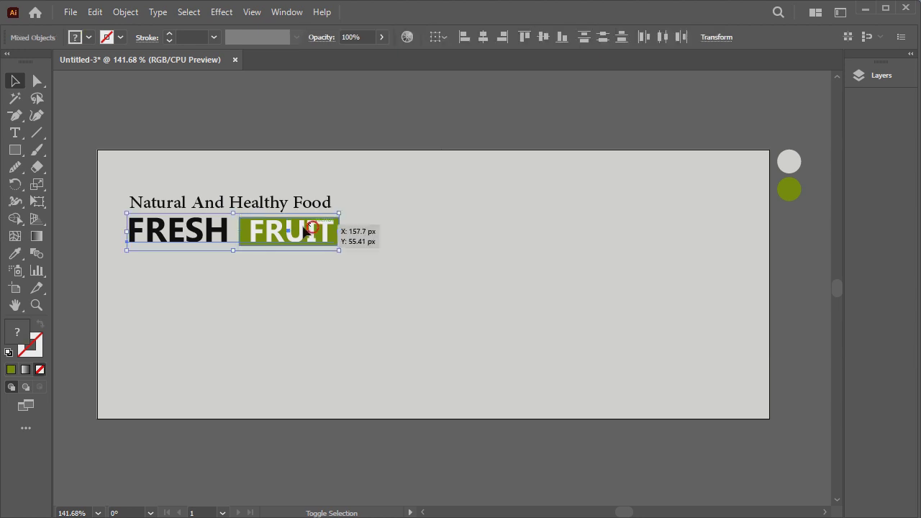
pyautogui.keyDown('shift'); pyautogui.click(231, 203); pyautogui.keyUp('shift')
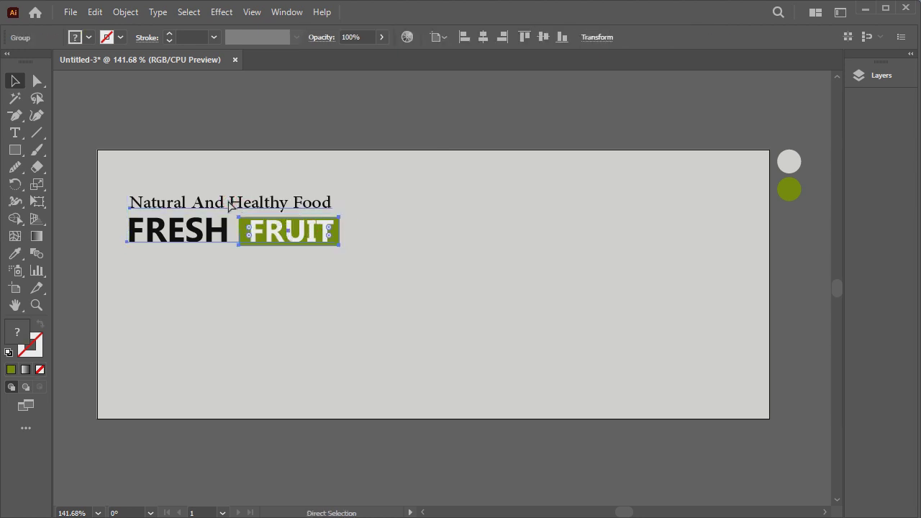
pyautogui.click(234, 147)
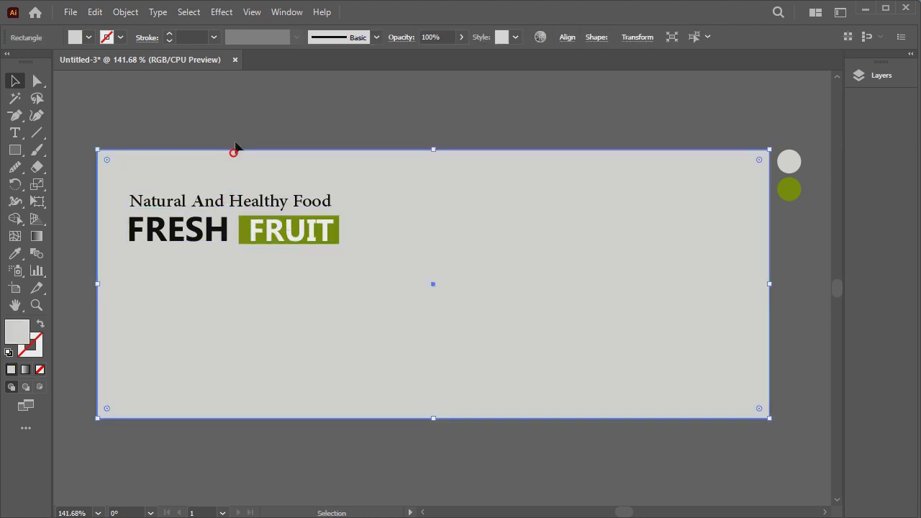
# Type JUICE, enlarge it and place it directly beneath FRESH FRUIT
pyautogui.click(14, 133)
pyautogui.click(454, 269)
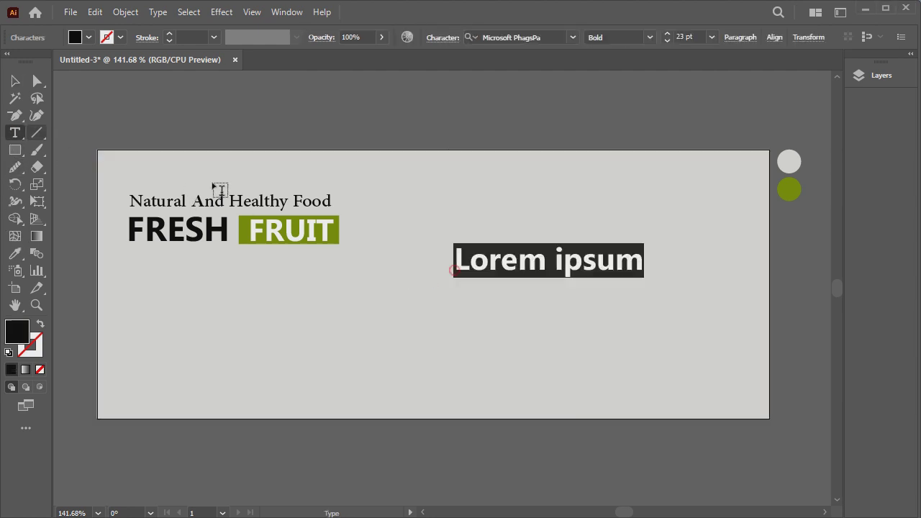
pyautogui.write('JUIC')
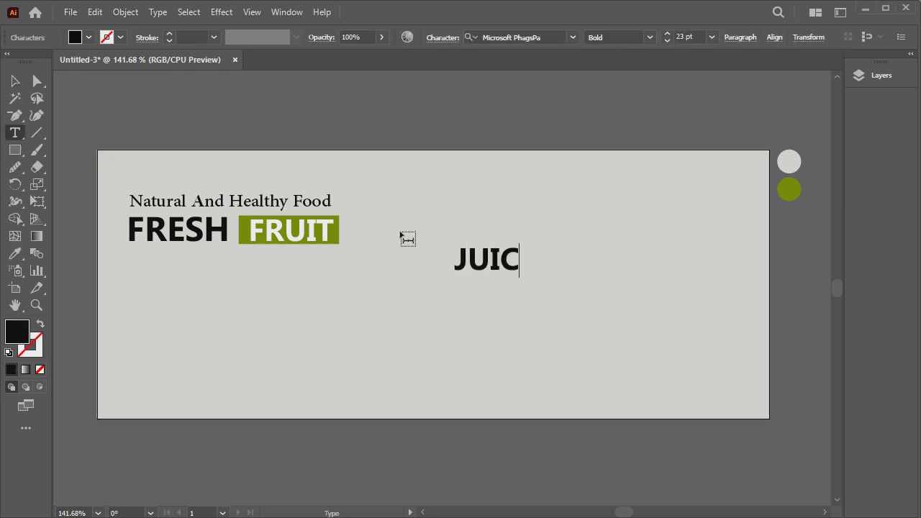
pyautogui.write('E')
pyautogui.click(15, 80)
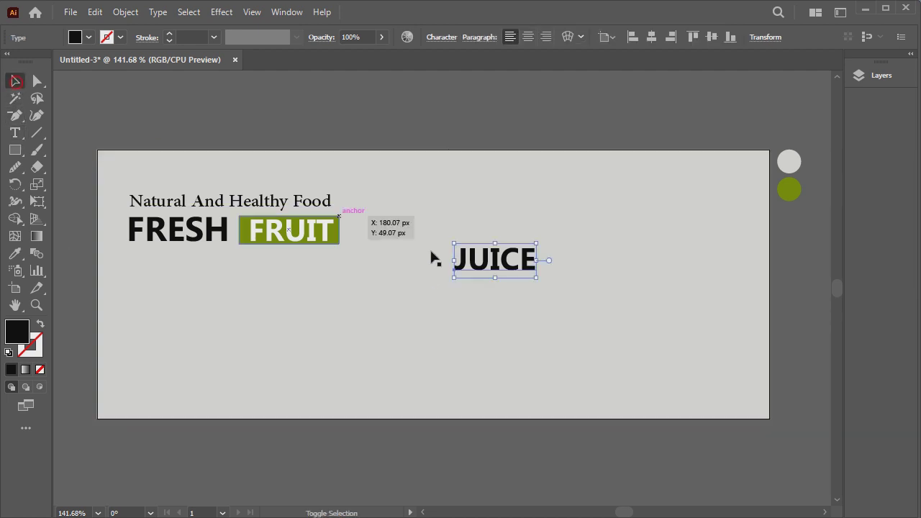
pyautogui.click(496, 262)
pyautogui.moveTo(541, 283); pyautogui.dragTo(574, 294)
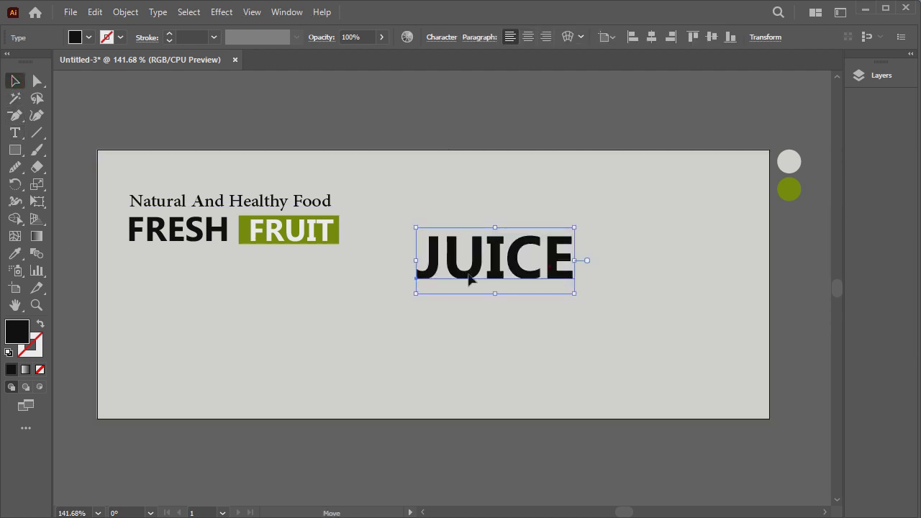
pyautogui.moveTo(486, 275); pyautogui.dragTo(281, 289)
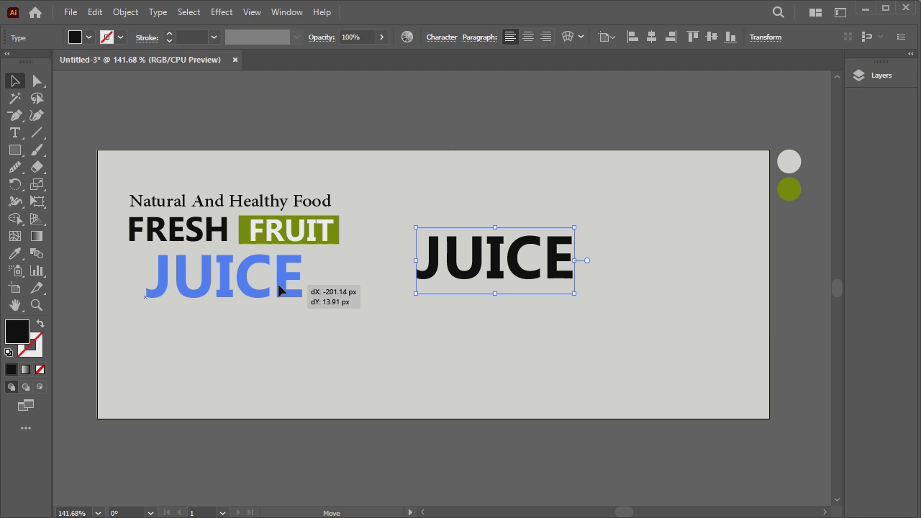
pyautogui.moveTo(279, 289); pyautogui.dragTo(280, 288)
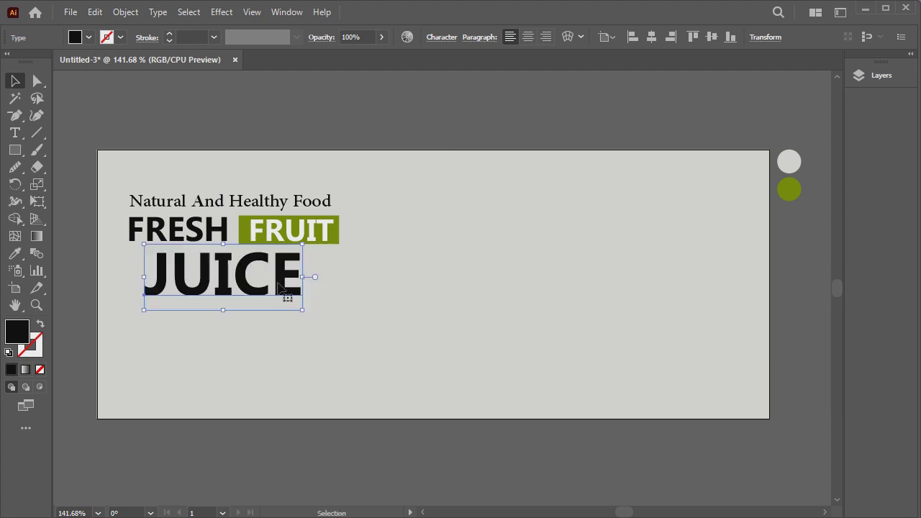
pyautogui.click(392, 147)
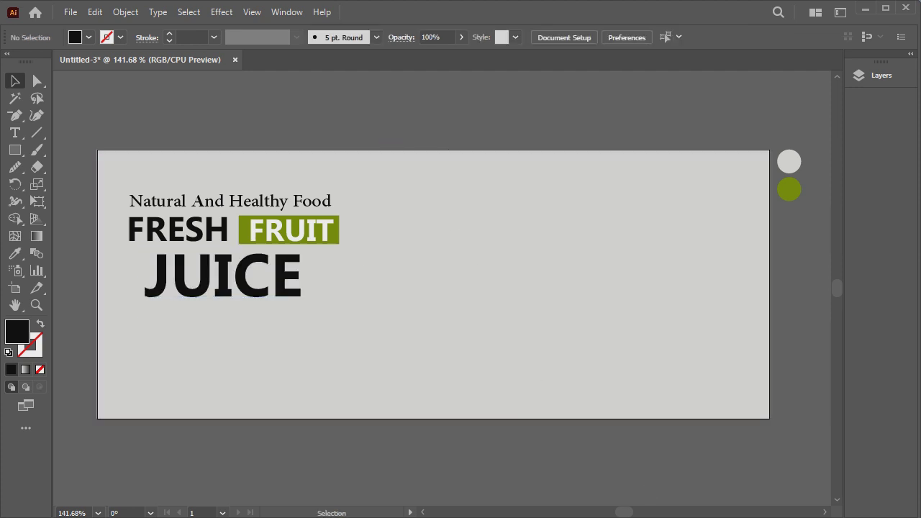
# Draw a thin horizontal bar underneath JUICE
pyautogui.click(36, 305)
pyautogui.moveTo(121, 279)
pyautogui.mouseDown()
pyautogui.moveTo(334, 329)
pyautogui.moveTo(345, 318)
pyautogui.mouseUp()
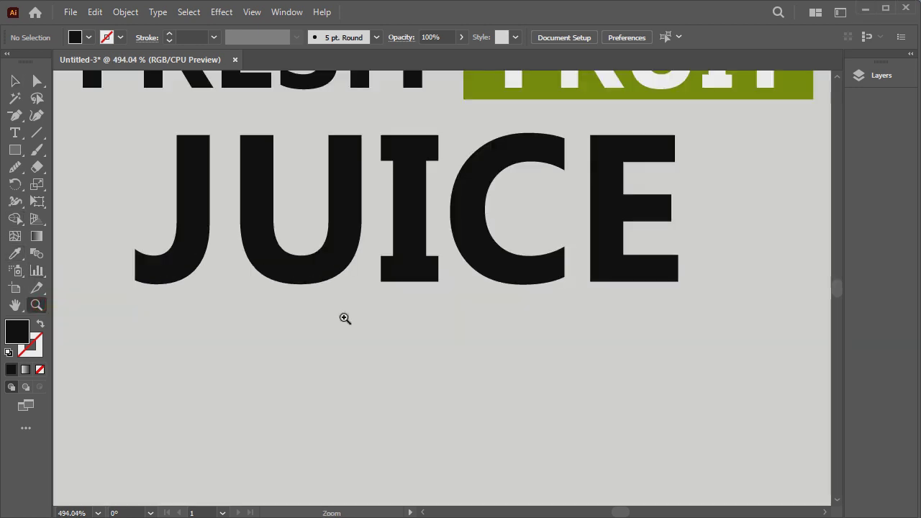
pyautogui.click(16, 150)
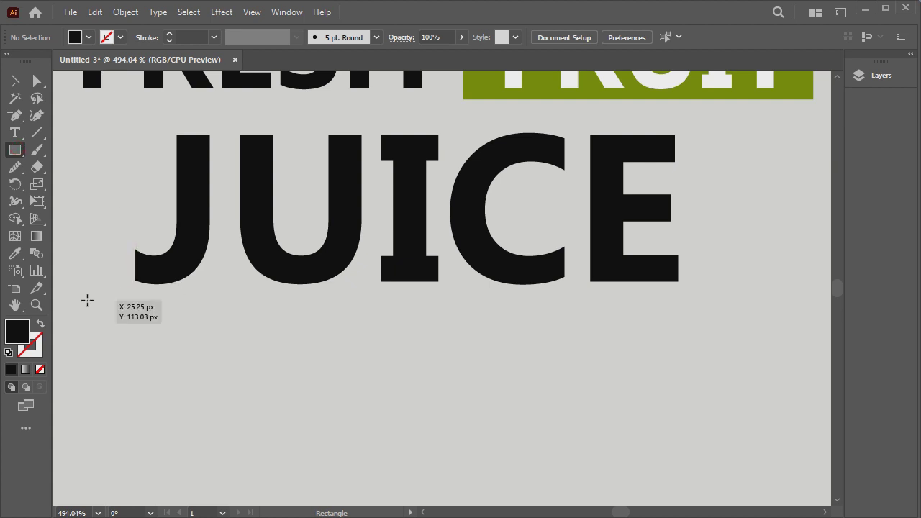
pyautogui.moveTo(87, 301)
pyautogui.mouseDown()
pyautogui.moveTo(711, 319)
pyautogui.moveTo(813, 302)
pyautogui.mouseUp()
pyautogui.click(14, 81)
pyautogui.click(78, 152)
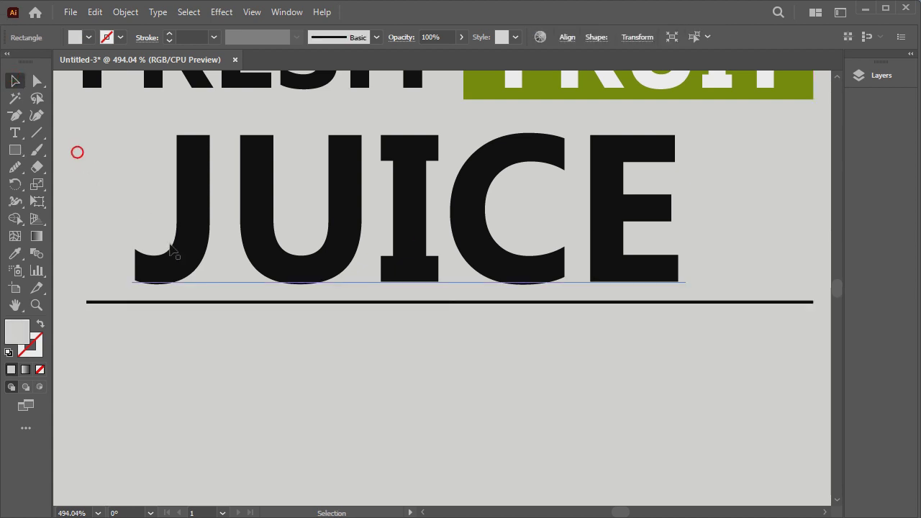
# Make the rule under JUICE a little thicker
pyautogui.hotkey('ctrl', '1')
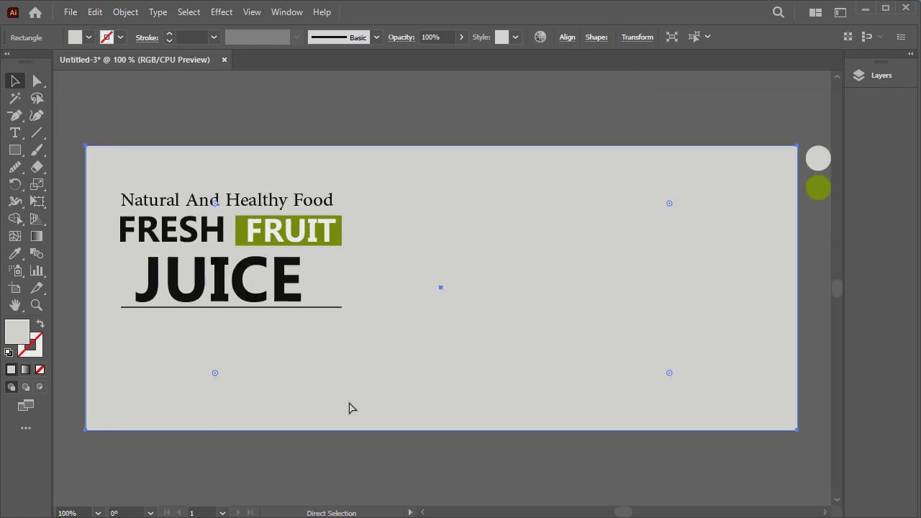
pyautogui.click(359, 302)
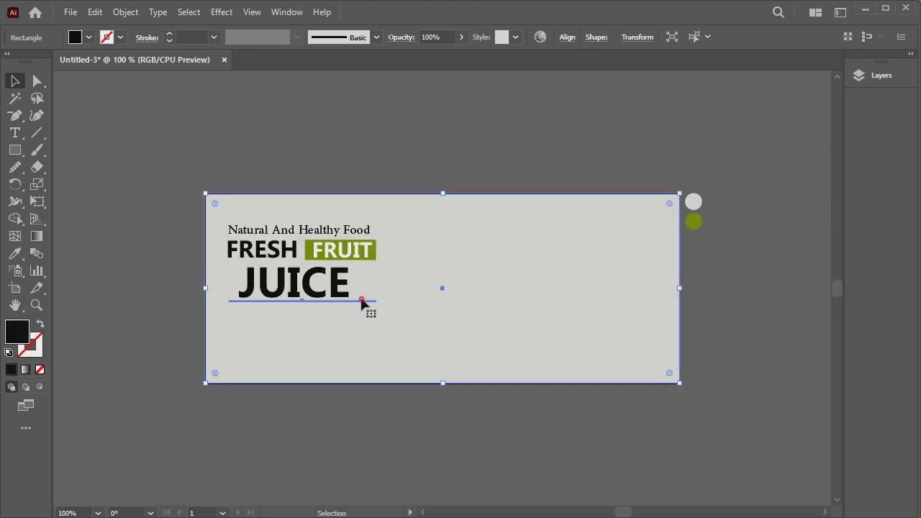
pyautogui.moveTo(302, 305); pyautogui.dragTo(302, 307)
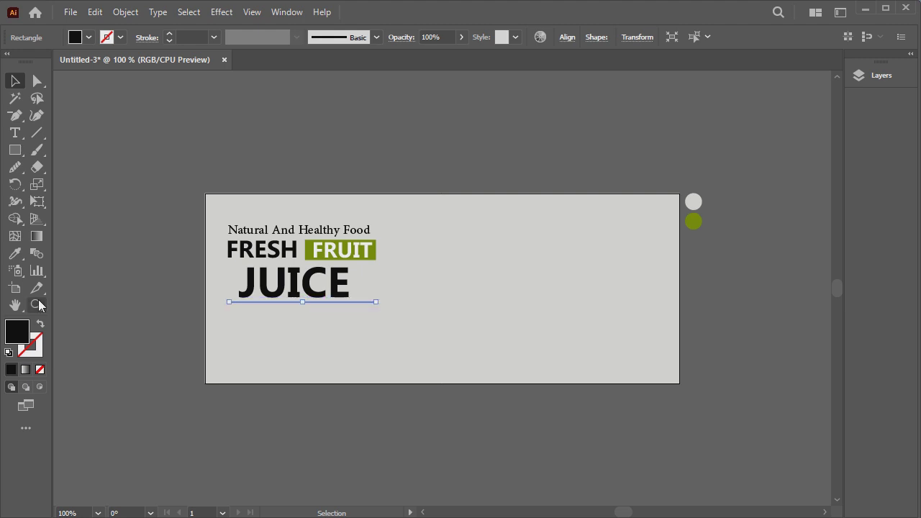
pyautogui.click(37, 304)
pyautogui.moveTo(220, 288); pyautogui.dragTo(397, 311)
pyautogui.click(16, 80)
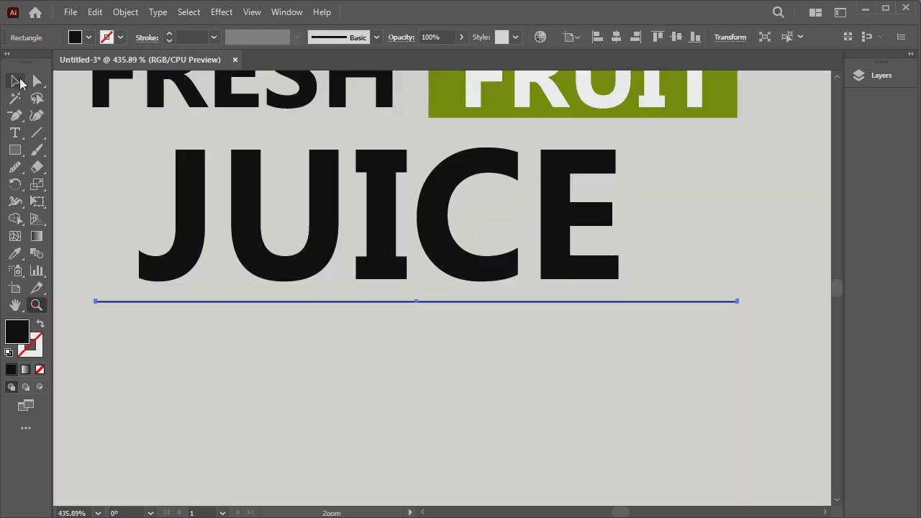
pyautogui.click(414, 328)
pyautogui.click(423, 302)
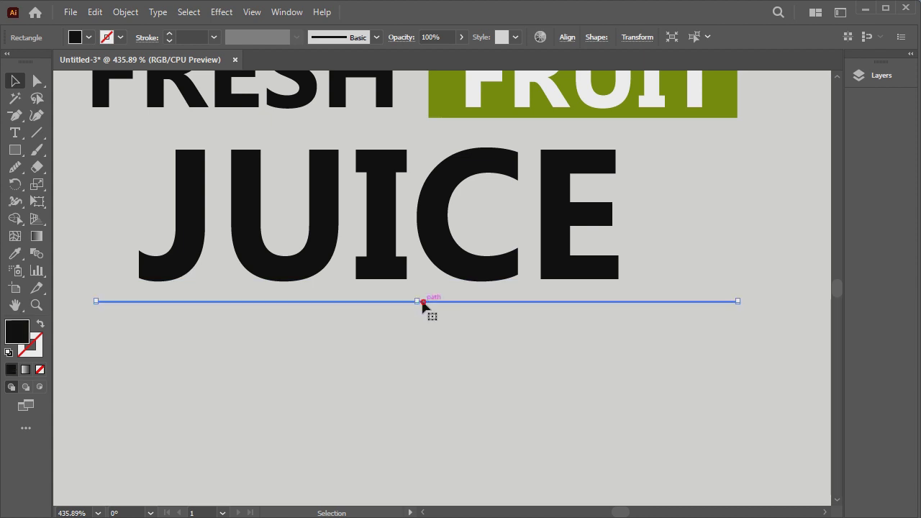
pyautogui.moveTo(418, 301); pyautogui.dragTo(417, 305)
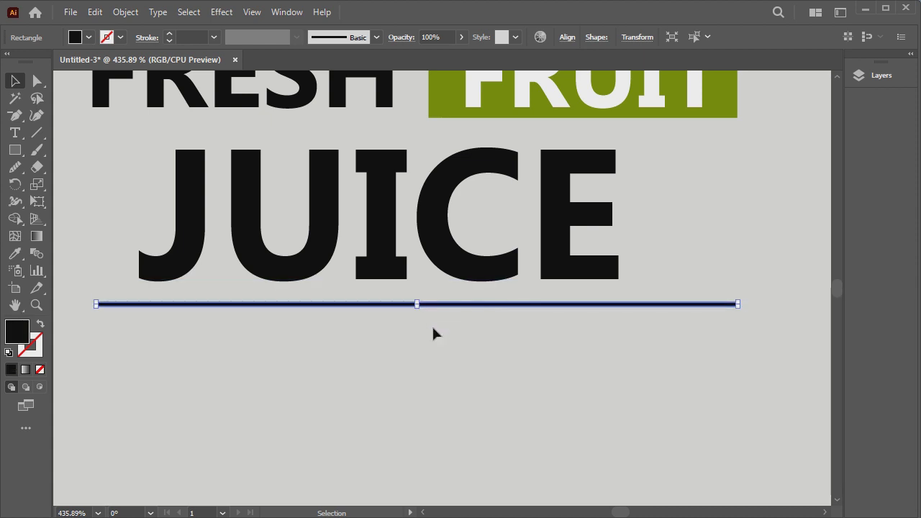
pyautogui.click(433, 329)
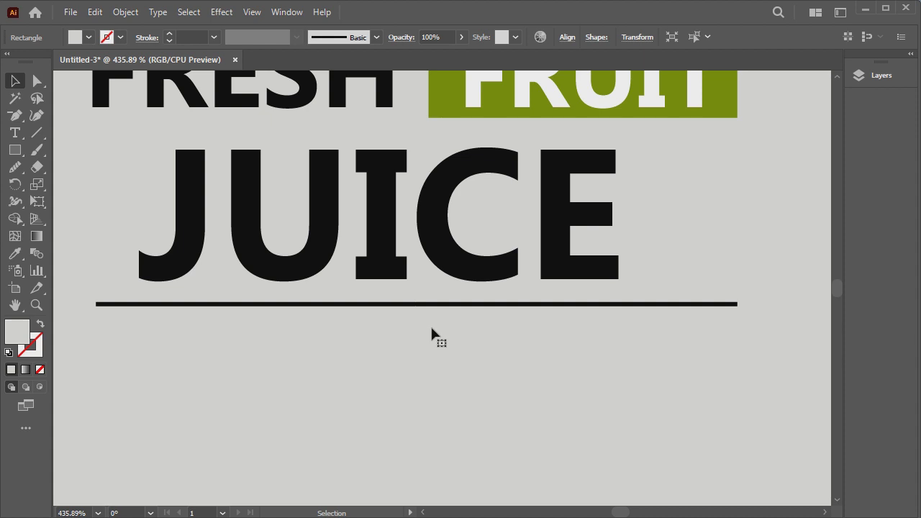
pyautogui.hotkey('ctrl', '0')
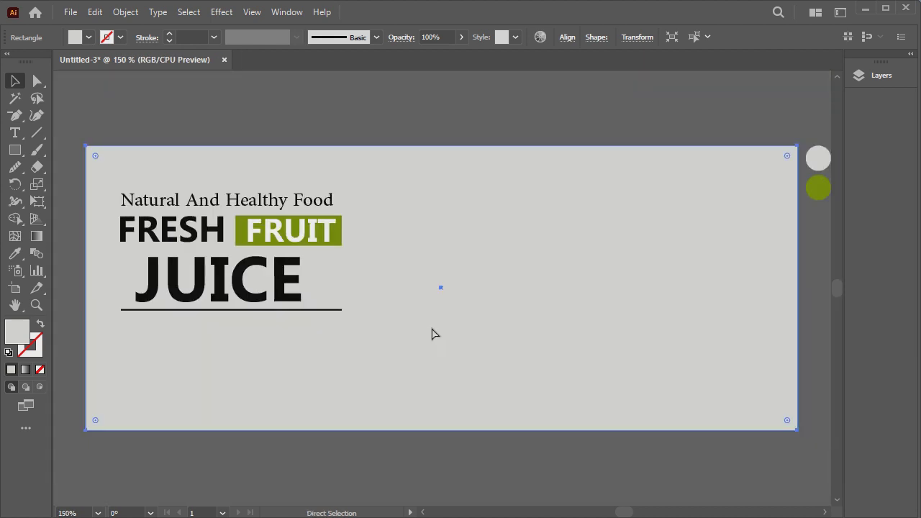
# Move the JUICE headline slightly right and stretch it wider toward the underline's end
pyautogui.press('v')
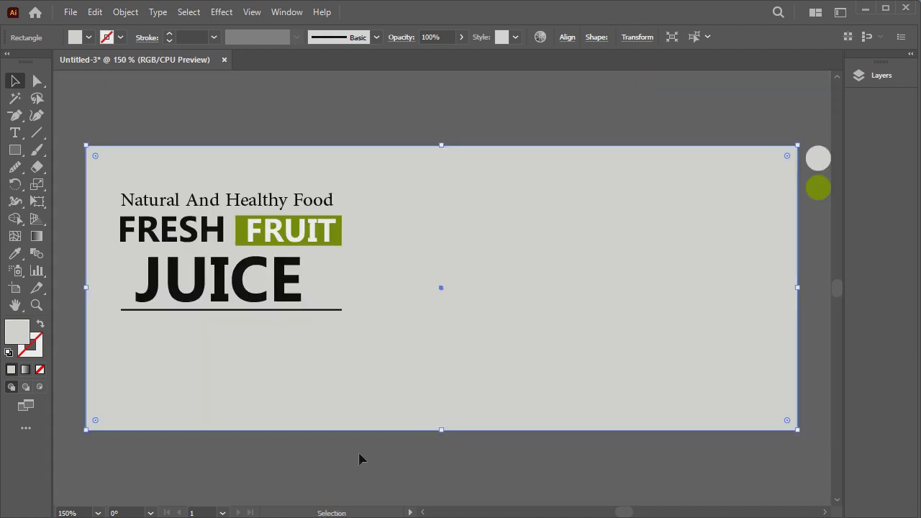
pyautogui.click(193, 308)
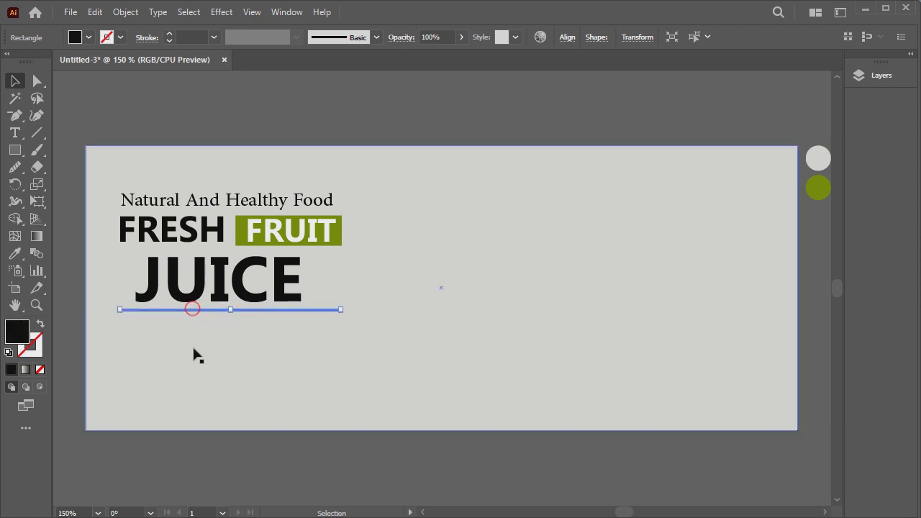
pyautogui.click(229, 438)
pyautogui.moveTo(247, 274); pyautogui.dragTo(251, 275)
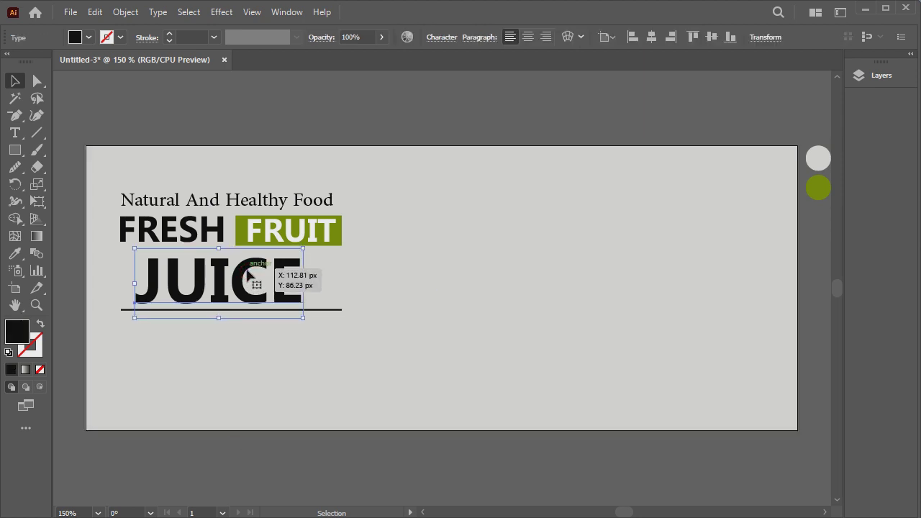
pyautogui.click(292, 458)
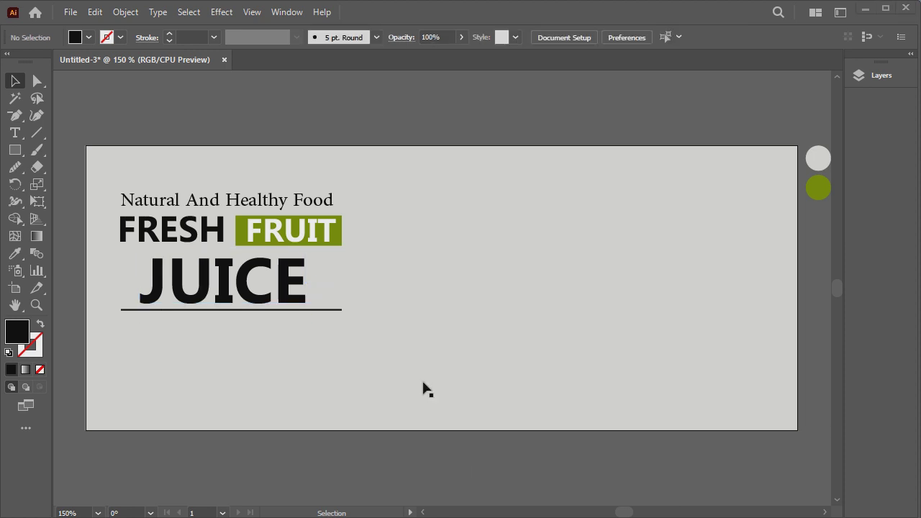
pyautogui.click(297, 286)
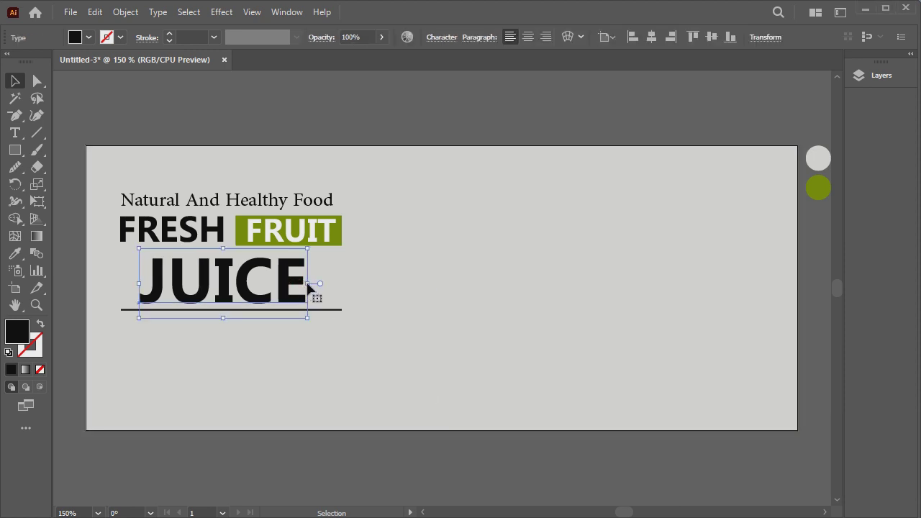
pyautogui.moveTo(307, 284)
pyautogui.mouseDown()
pyautogui.moveTo(325, 284)
pyautogui.moveTo(322, 306)
pyautogui.mouseUp()
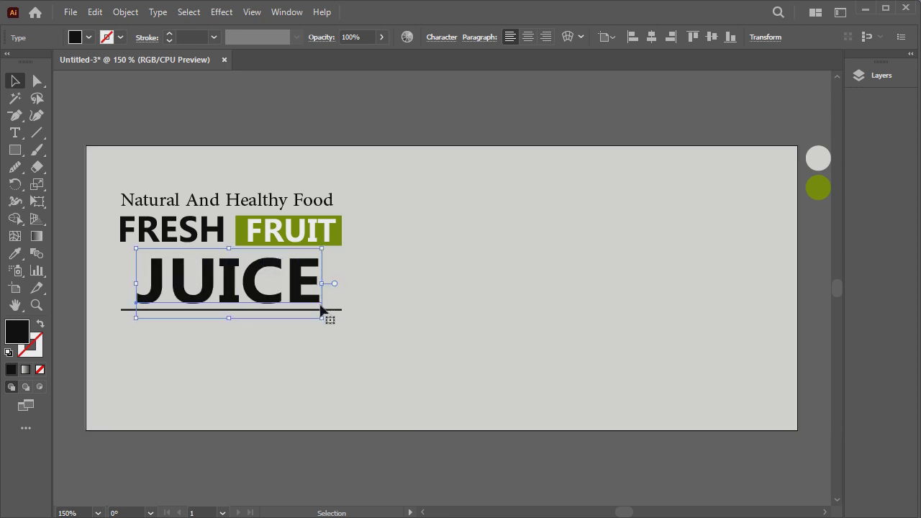
pyautogui.click(372, 128)
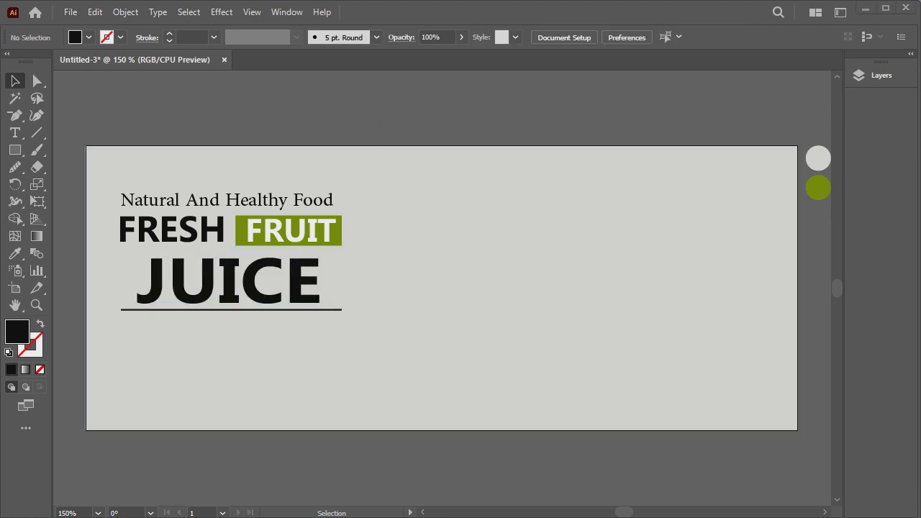
pyautogui.click(15, 133)
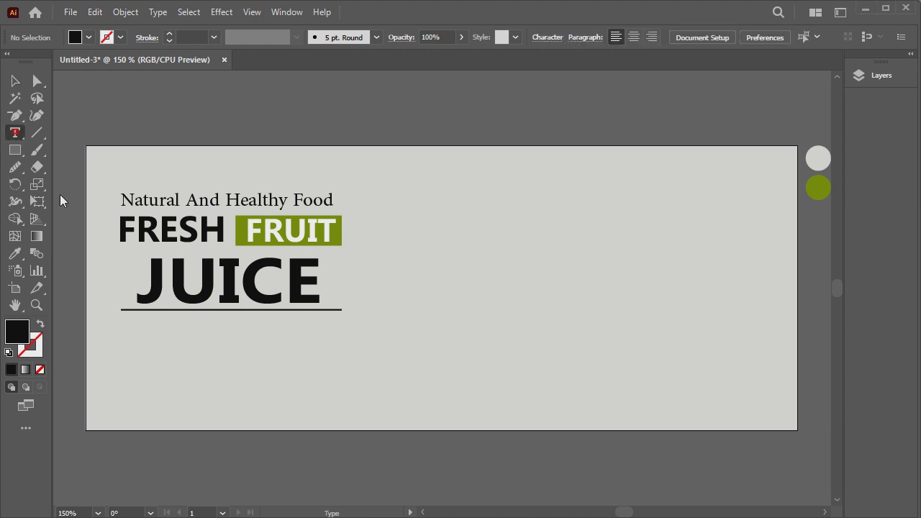
# Paste the 'Food is very important for living…' paragraph and align it under the underline's left end
pyautogui.click(168, 326)
pyautogui.hotkey('ctrl', 'v')
pyautogui.click(14, 81)
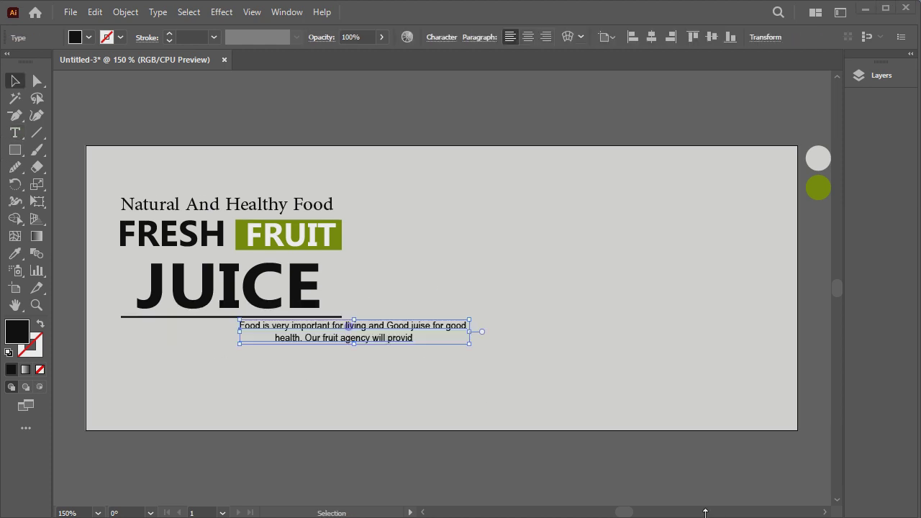
pyautogui.moveTo(372, 338); pyautogui.dragTo(284, 342)
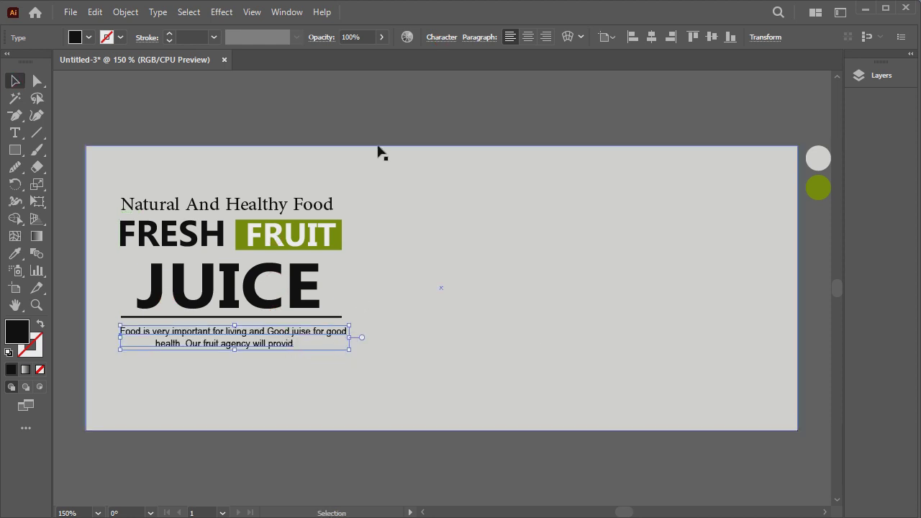
pyautogui.click(379, 130)
pyautogui.click(280, 343)
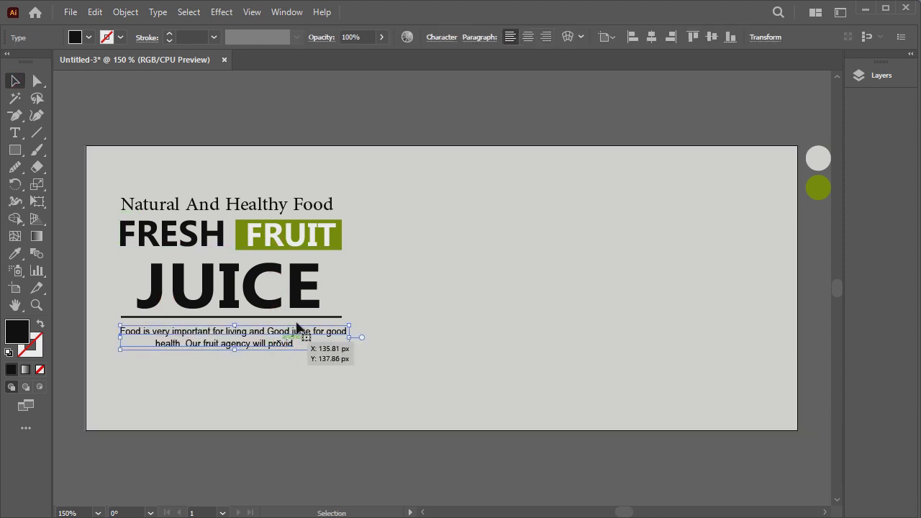
pyautogui.moveTo(297, 327); pyautogui.dragTo(297, 329)
pyautogui.click(348, 128)
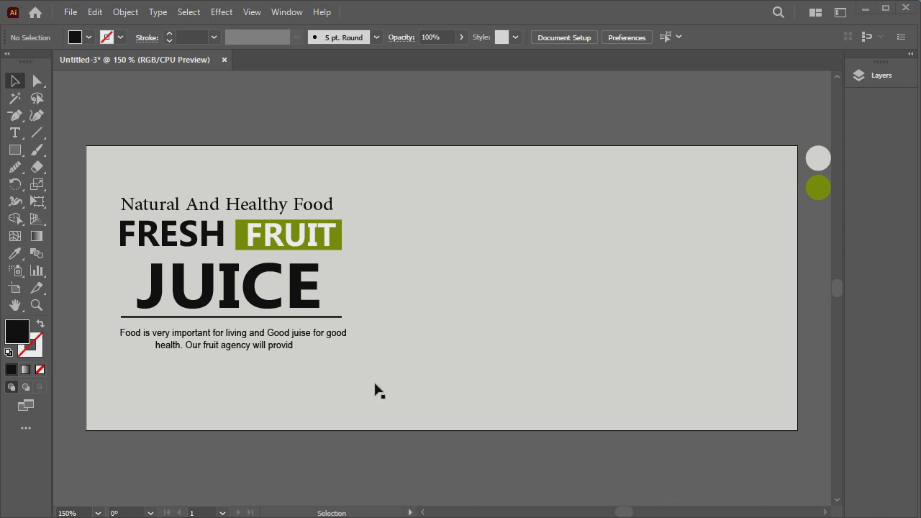
pyautogui.click(15, 150)
# Draw a small rectangle below the body copy and round its corners into a pill
pyautogui.click(13, 157)
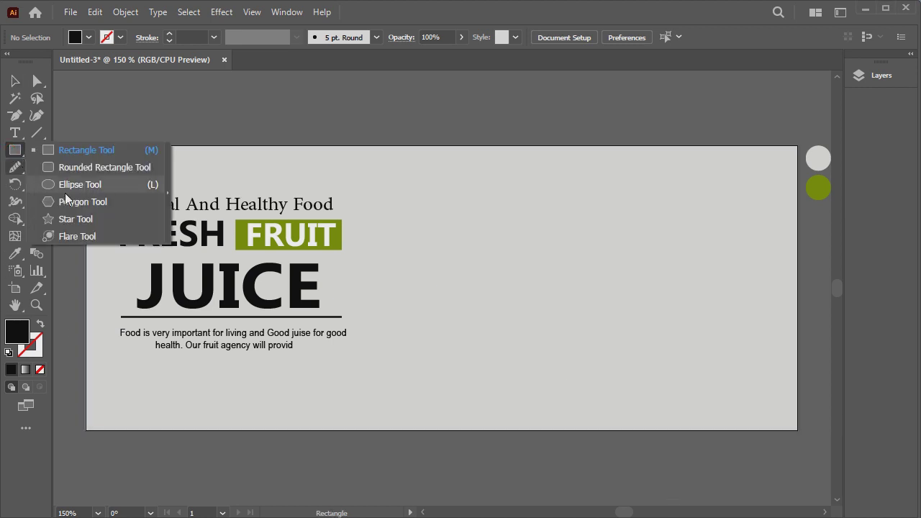
pyautogui.click(65, 153)
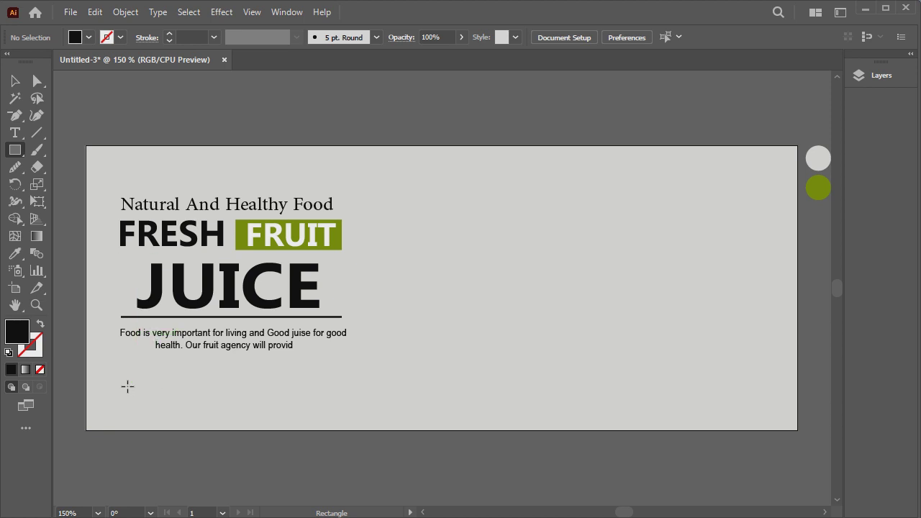
pyautogui.moveTo(129, 387); pyautogui.dragTo(187, 410)
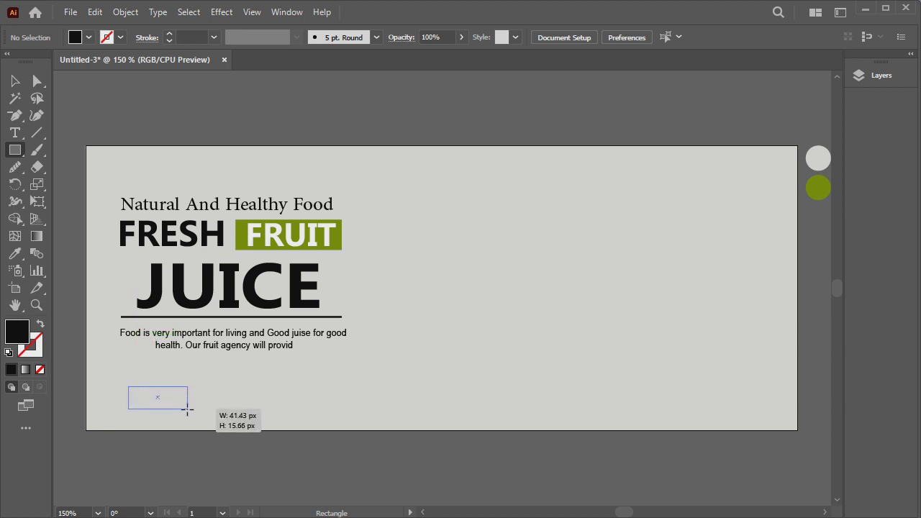
pyautogui.moveTo(187, 409); pyautogui.dragTo(123, 378)
pyautogui.click(37, 80)
pyautogui.click(16, 80)
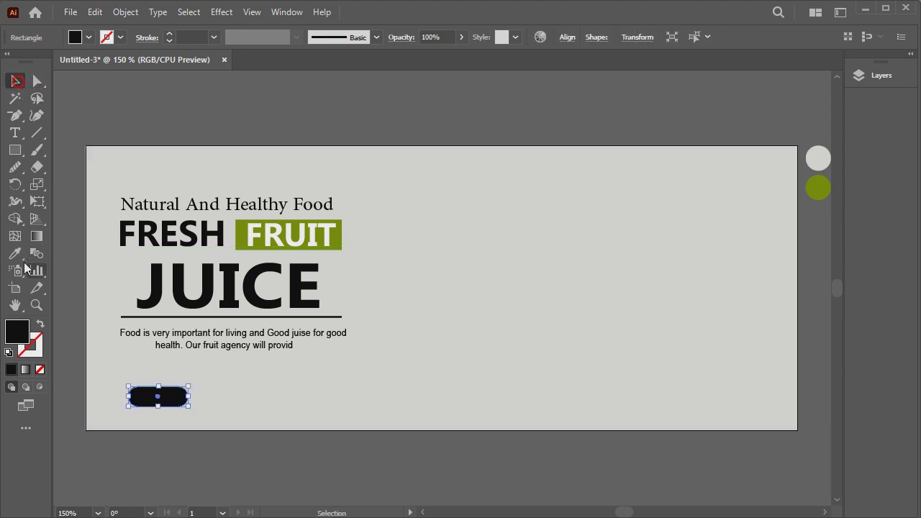
# Fill the pill with the olive green sampled from the reference circle
pyautogui.click(16, 255)
pyautogui.click(16, 81)
pyautogui.click(16, 253)
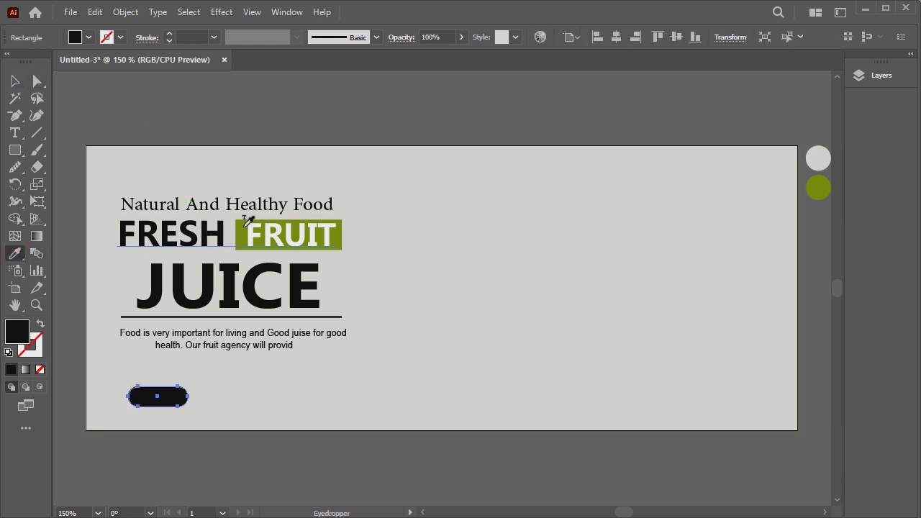
pyautogui.click(245, 227)
pyautogui.click(814, 186)
pyautogui.click(16, 80)
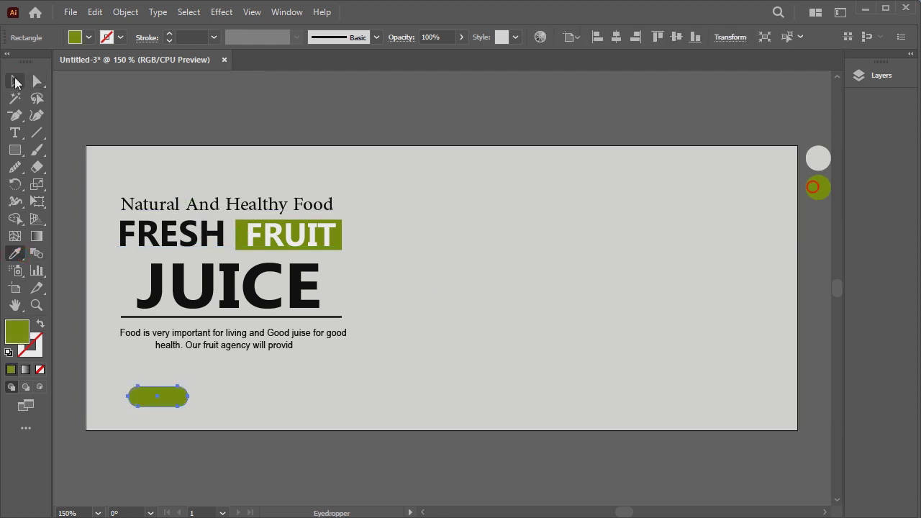
pyautogui.click(140, 97)
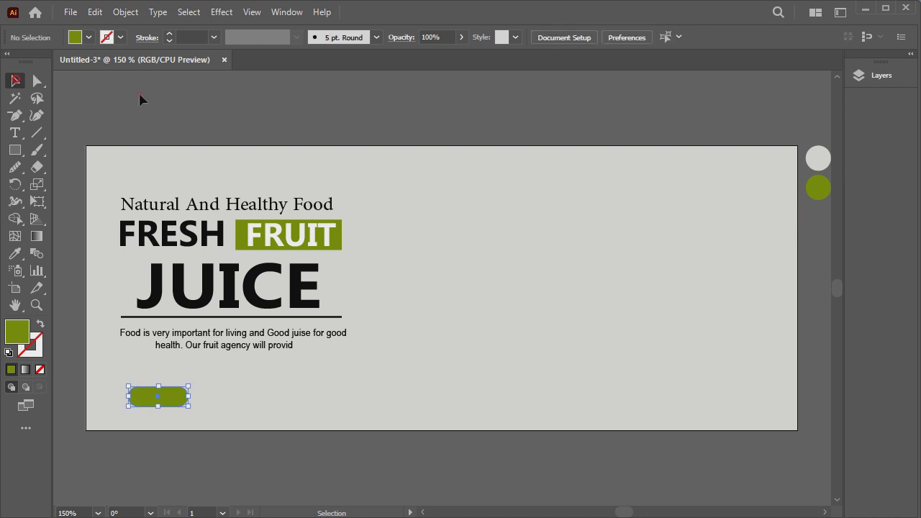
pyautogui.click(246, 234)
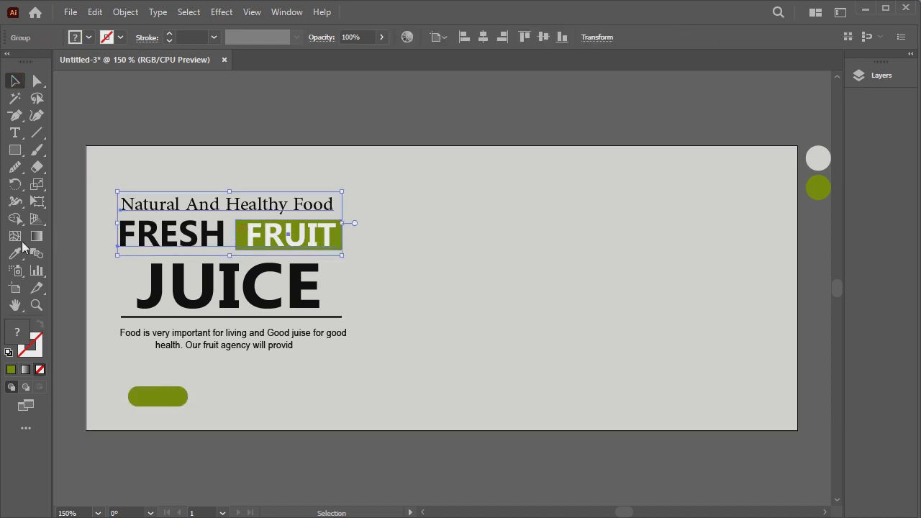
pyautogui.click(140, 393)
# Zoom in on the pill and add the 'Shop Now' label text over it
pyautogui.press('z')
pyautogui.moveTo(107, 359); pyautogui.dragTo(204, 427)
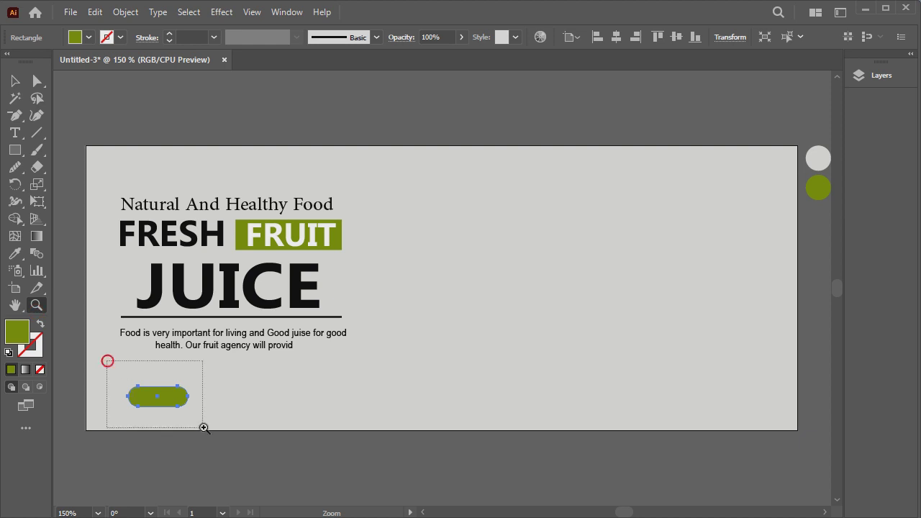
pyautogui.click(15, 81)
pyautogui.click(14, 135)
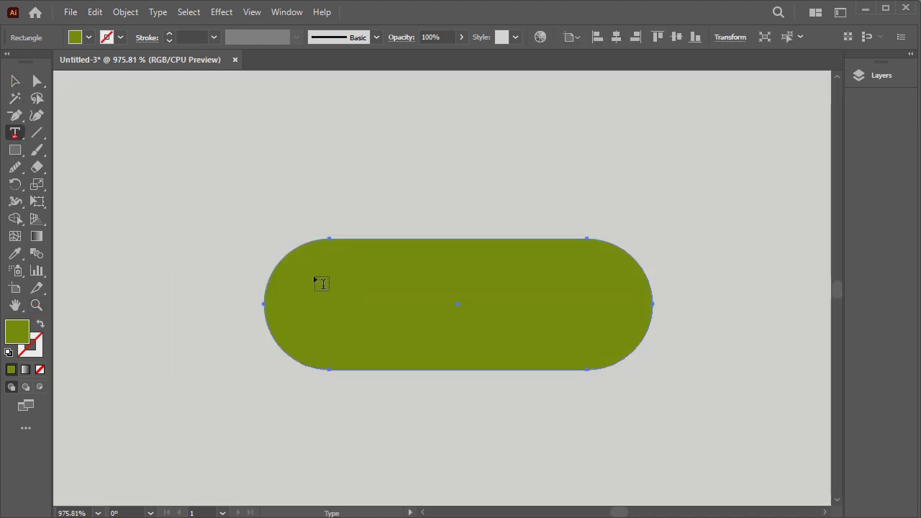
pyautogui.click(367, 321)
pyautogui.write('Sho')
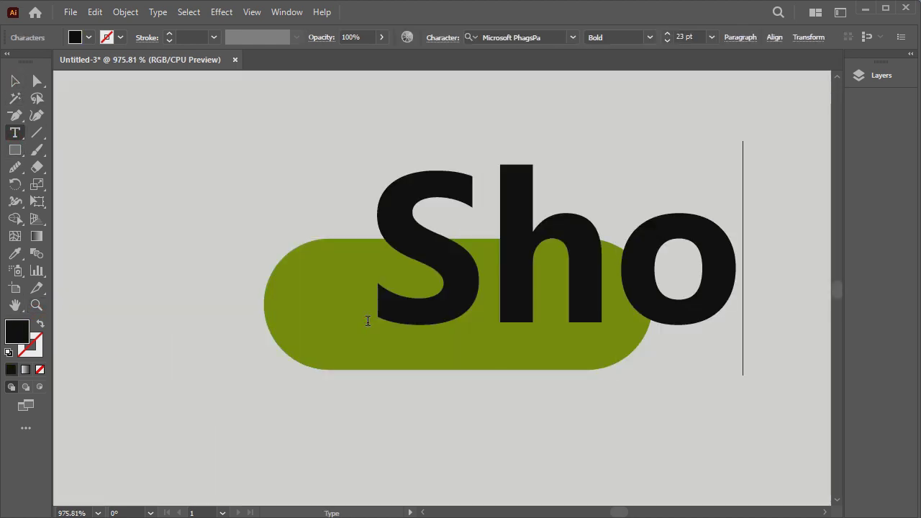
pyautogui.write('p')
pyautogui.click(15, 80)
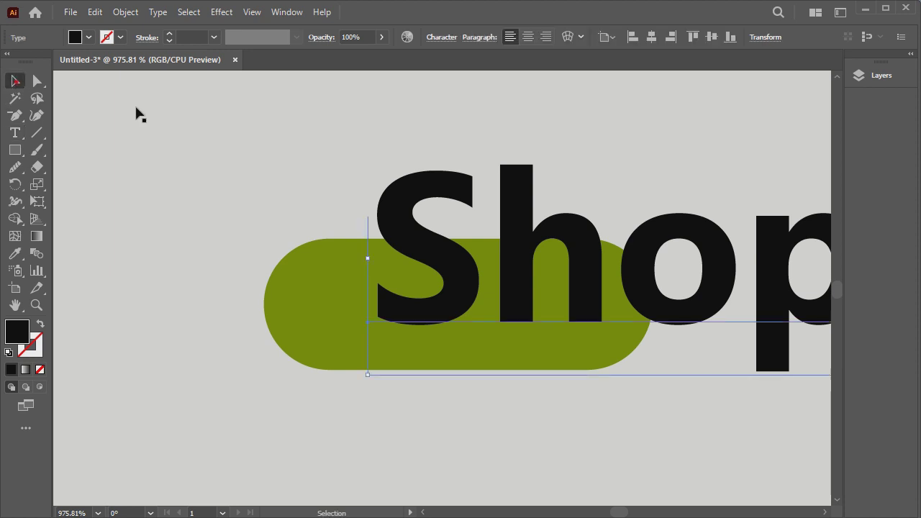
pyautogui.moveTo(369, 142); pyautogui.dragTo(559, 189)
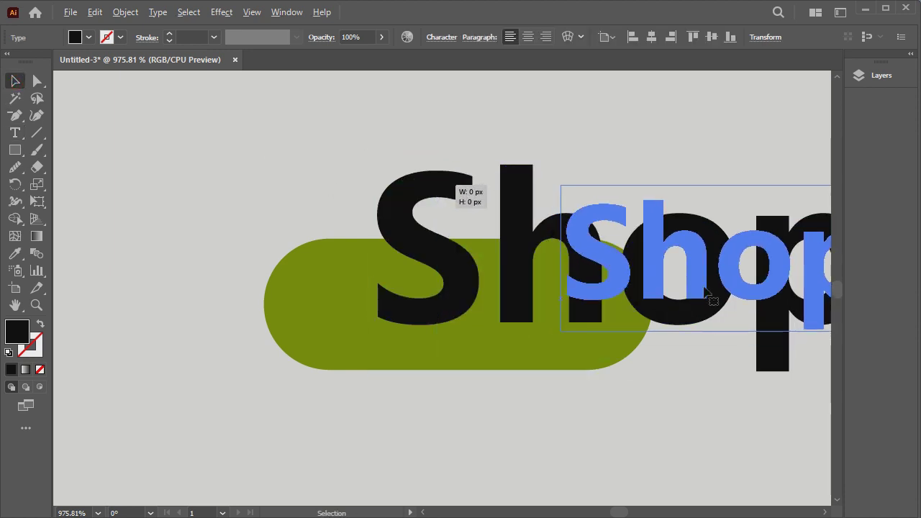
pyautogui.moveTo(699, 292); pyautogui.dragTo(480, 319)
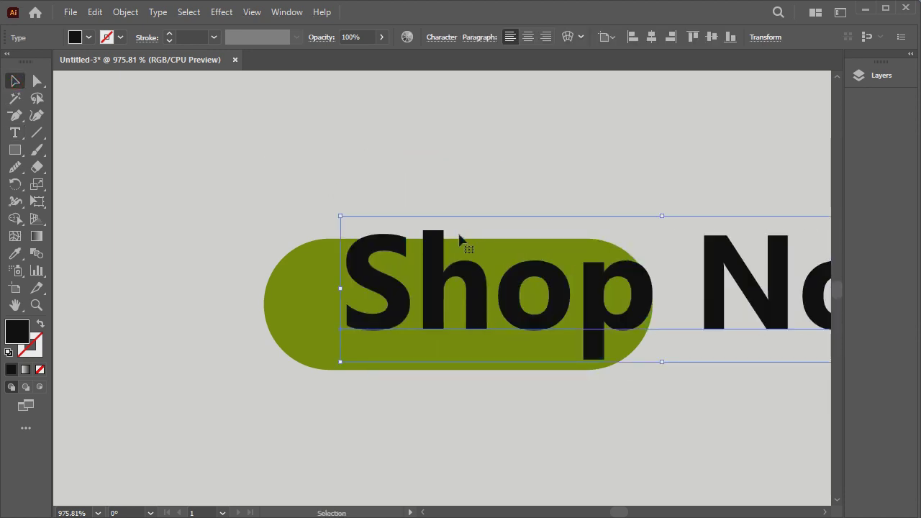
pyautogui.moveTo(447, 267); pyautogui.dragTo(292, 254)
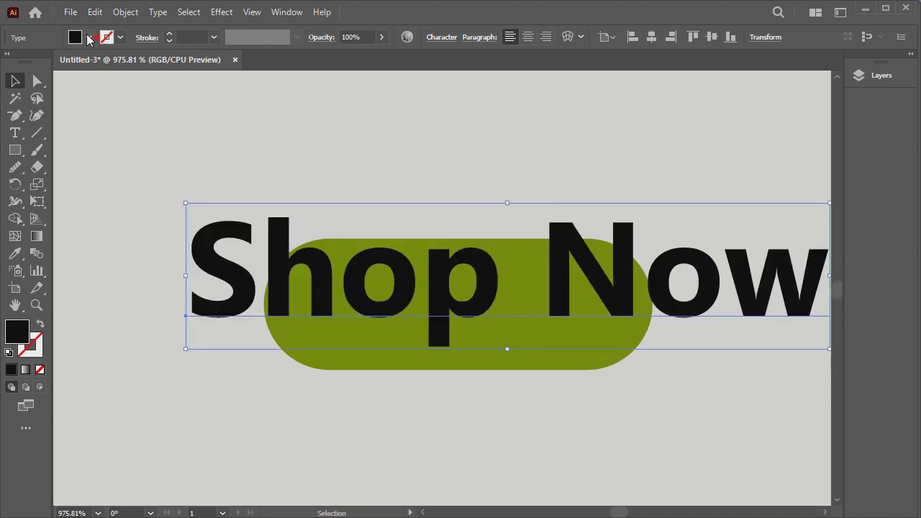
# Make the Shop Now text white, shrink it, and centre it on the pill
pyautogui.click(88, 37)
pyautogui.click(29, 61)
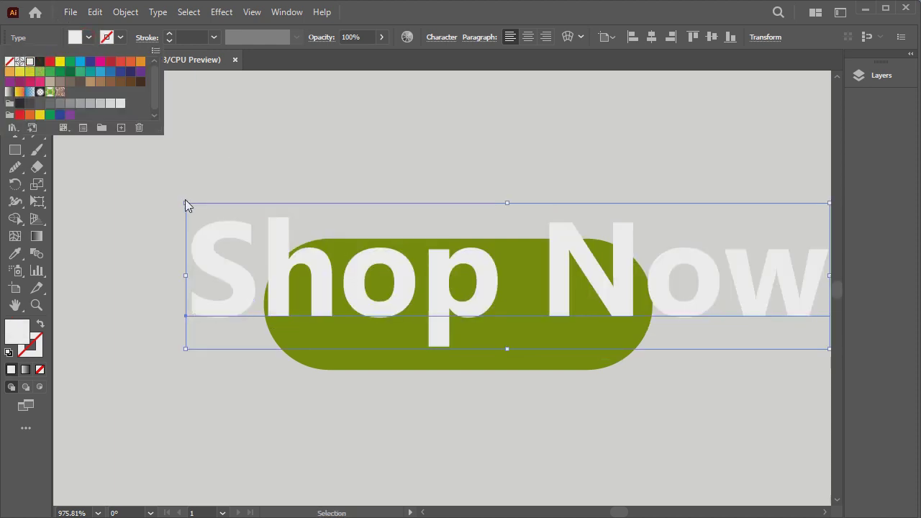
pyautogui.moveTo(185, 203); pyautogui.dragTo(397, 251)
pyautogui.moveTo(536, 289); pyautogui.dragTo(504, 313)
pyautogui.click(538, 434)
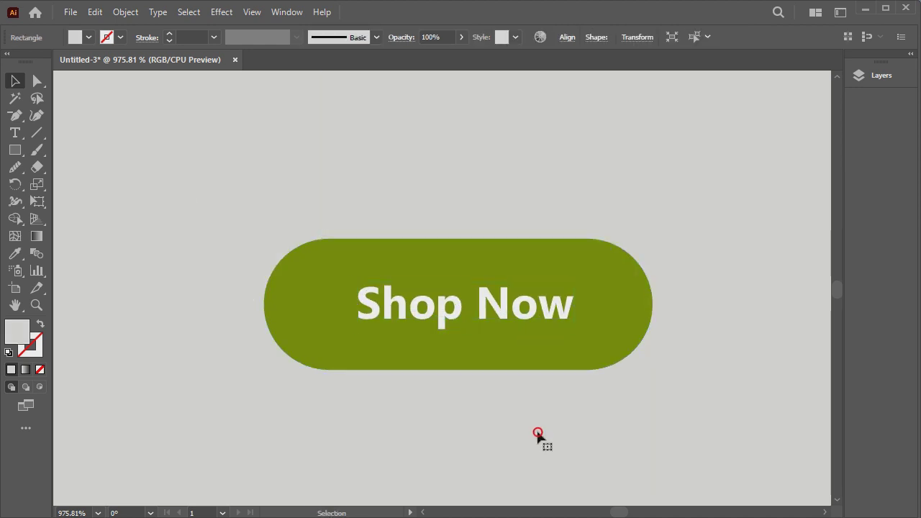
pyautogui.hotkey('ctrl', '0')
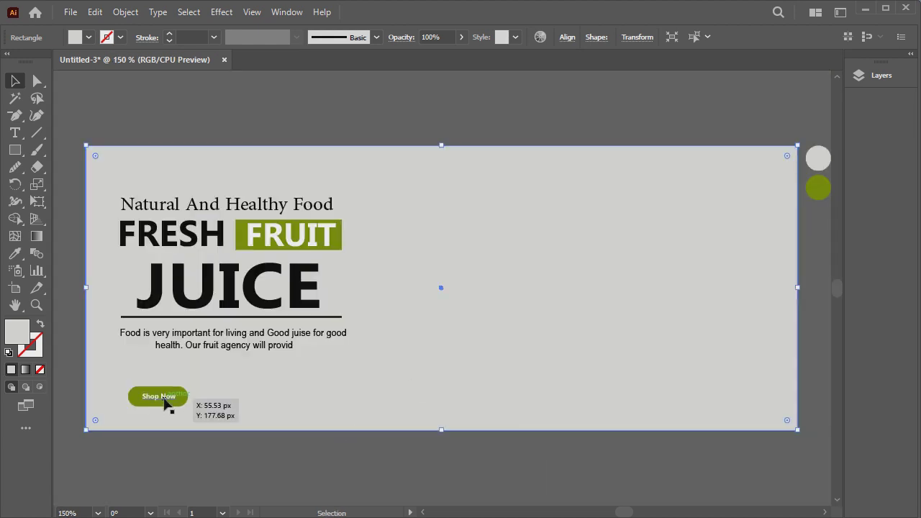
# Select the Shop Now button group and nudge it up and left under the body copy
pyautogui.click(169, 403)
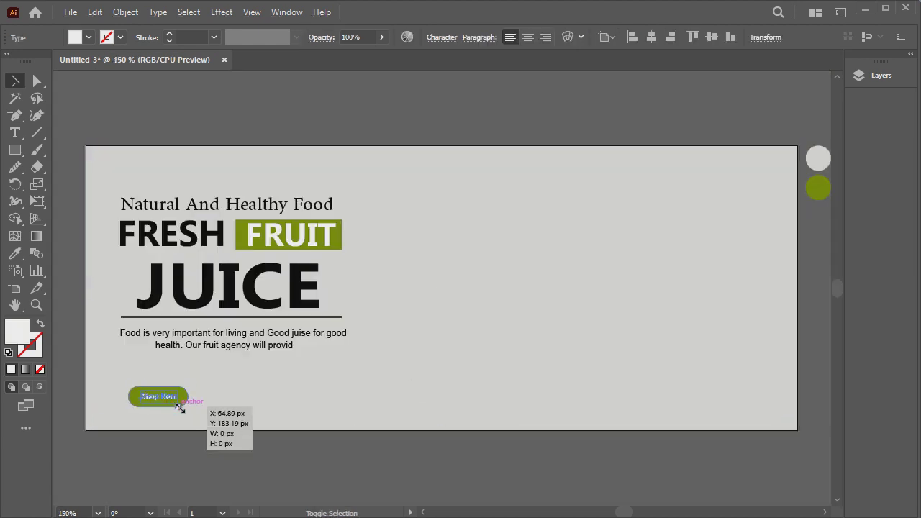
pyautogui.click(180, 440)
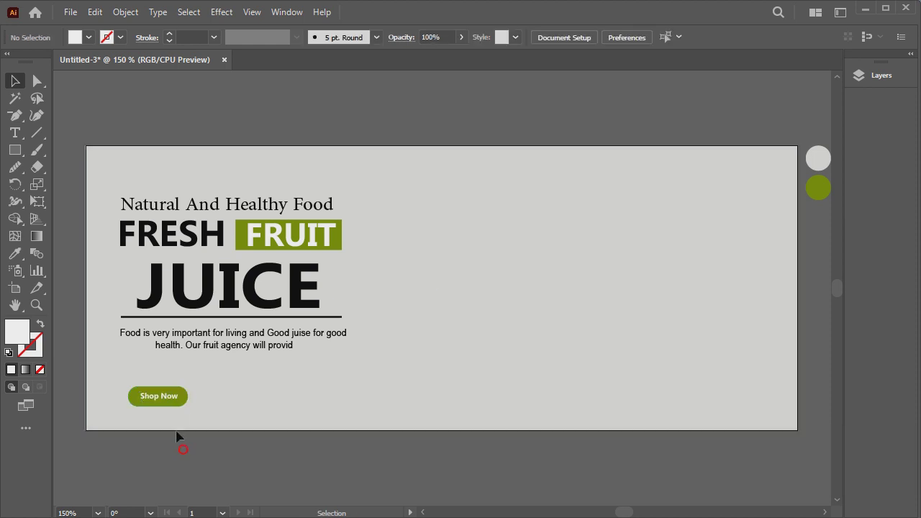
pyautogui.click(180, 403)
pyautogui.keyDown('shift'); pyautogui.click(177, 402); pyautogui.keyUp('shift')
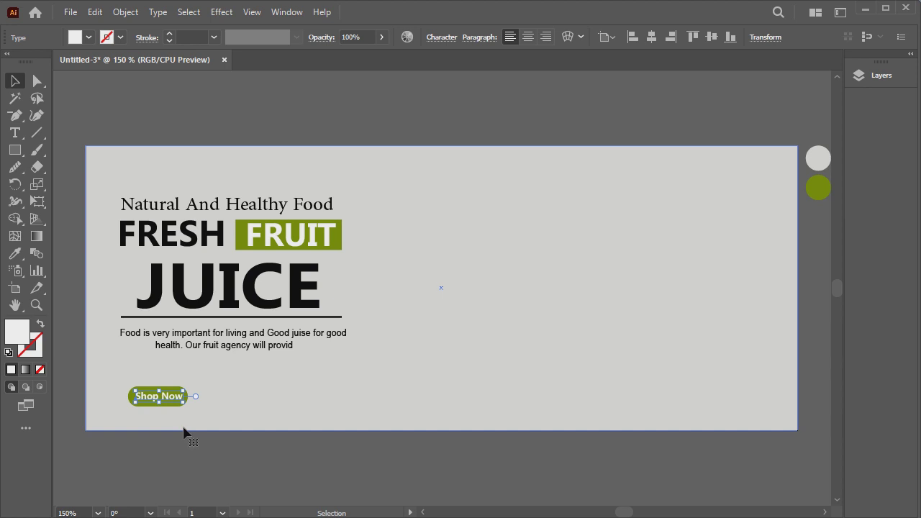
pyautogui.click(183, 430)
pyautogui.click(172, 404)
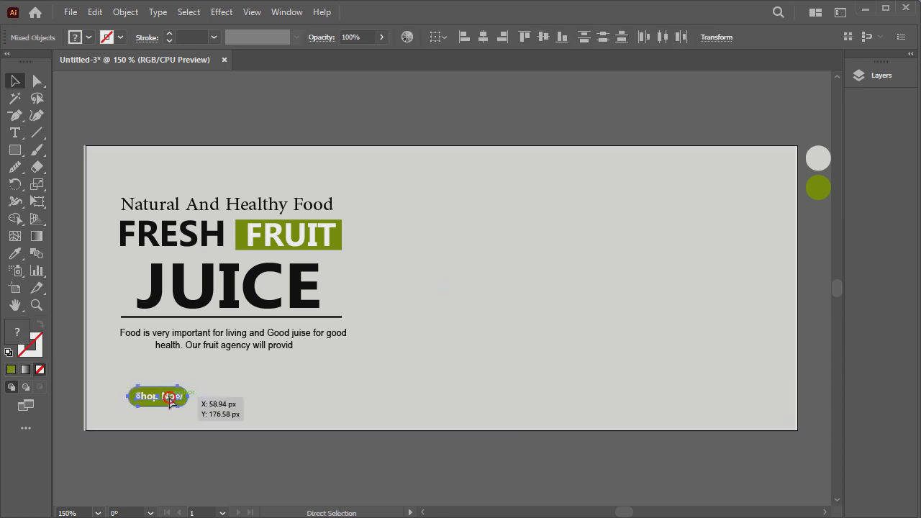
pyautogui.press('Left')
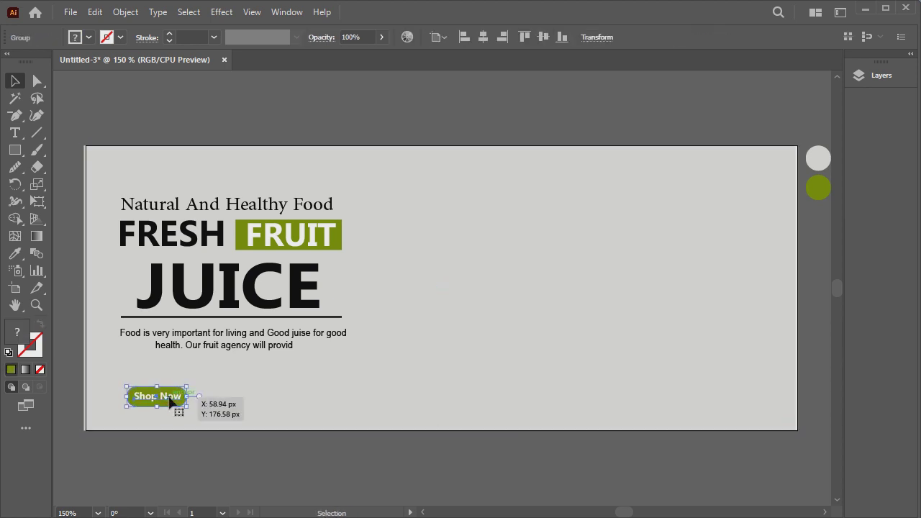
pyautogui.press('Up')
pyautogui.press('Up')
pyautogui.press('Up')
pyautogui.press('Up')
pyautogui.press('Up')
pyautogui.press('Up')
pyautogui.press('Left')
pyautogui.press('Left')
pyautogui.press('Left')
pyautogui.press('Left')
pyautogui.press('Left')
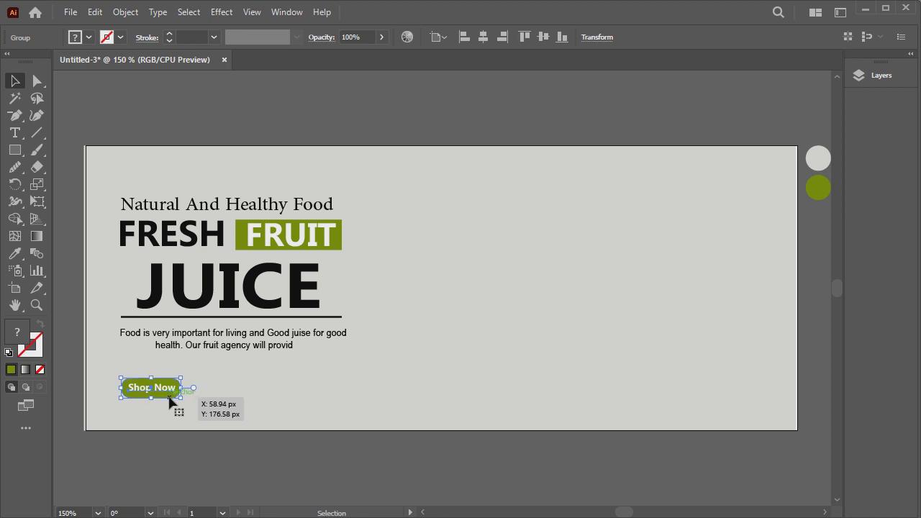
pyautogui.click(200, 446)
pyautogui.click(178, 397)
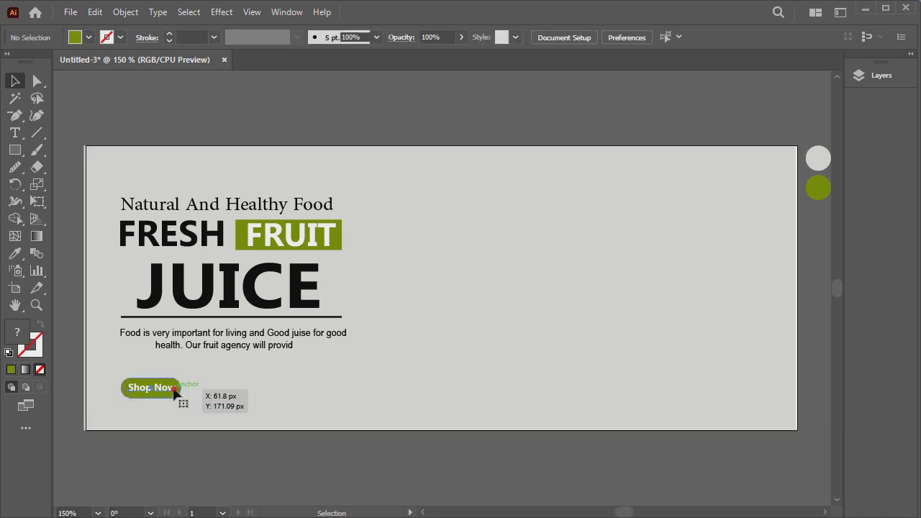
pyautogui.click(200, 445)
pyautogui.click(15, 133)
pyautogui.click(308, 368)
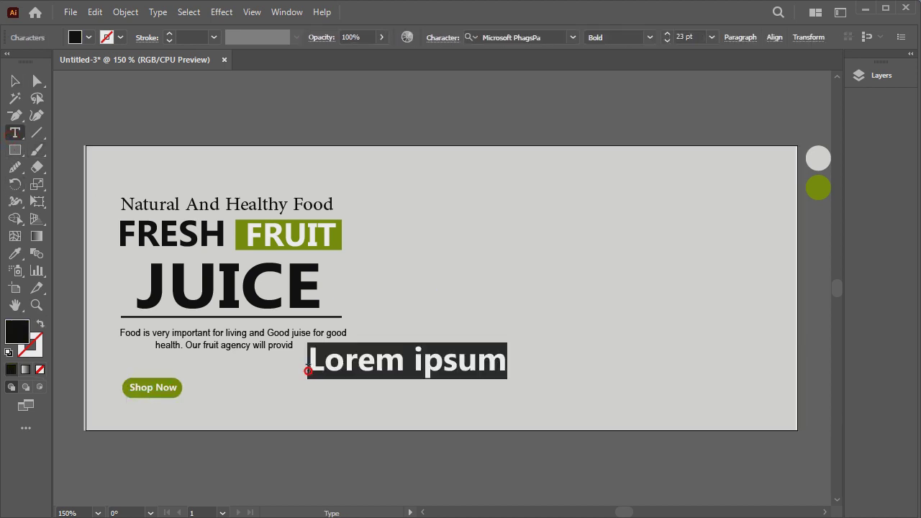
pyautogui.write('W')
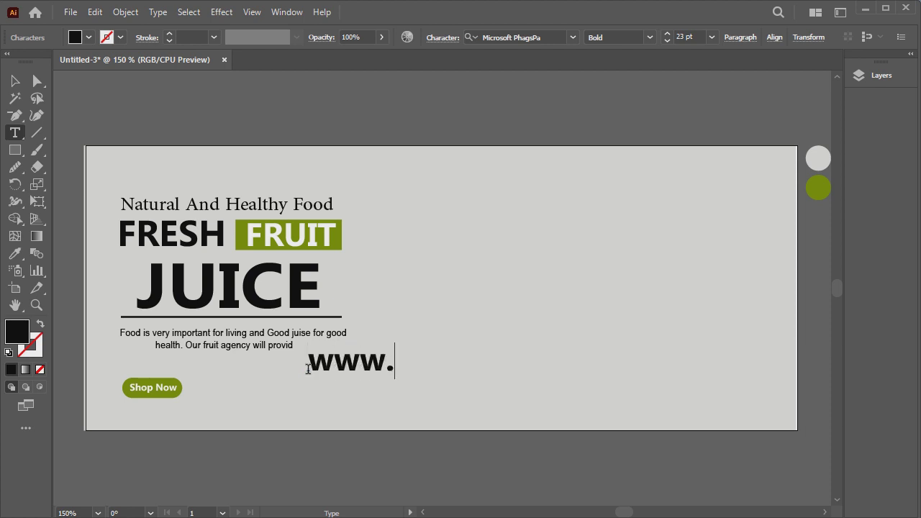
pyautogui.write('yourwebsite')
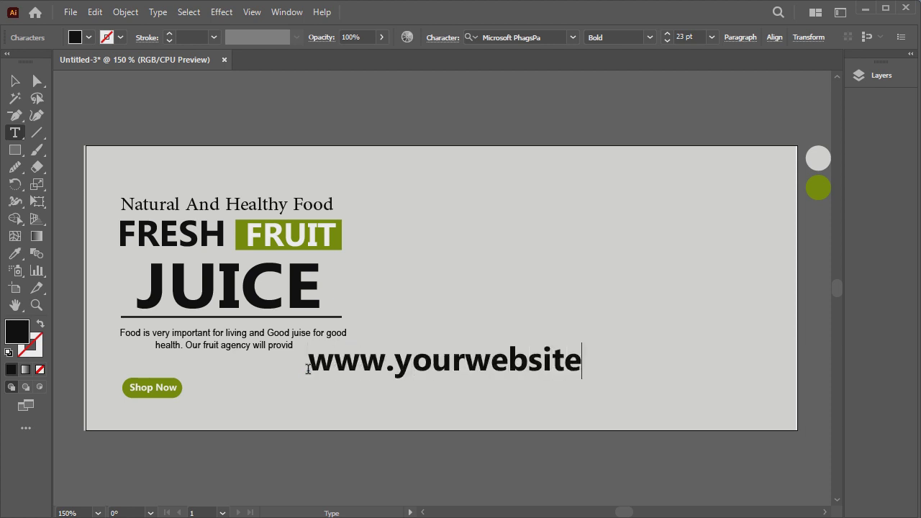
pyautogui.write('.com')
pyautogui.click(14, 80)
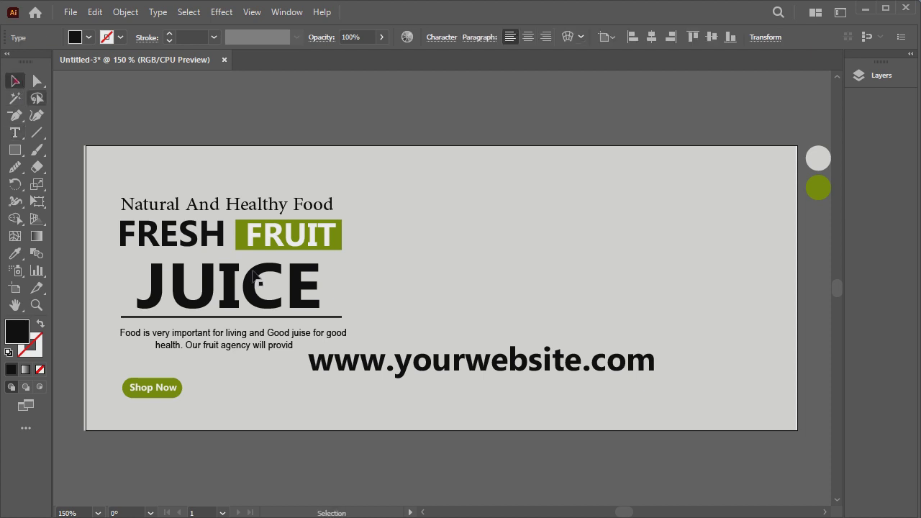
pyautogui.moveTo(307, 343); pyautogui.dragTo(380, 351)
pyautogui.moveTo(487, 370)
pyautogui.mouseDown()
pyautogui.moveTo(230, 423)
pyautogui.moveTo(213, 415)
pyautogui.mouseUp()
pyautogui.click(321, 421)
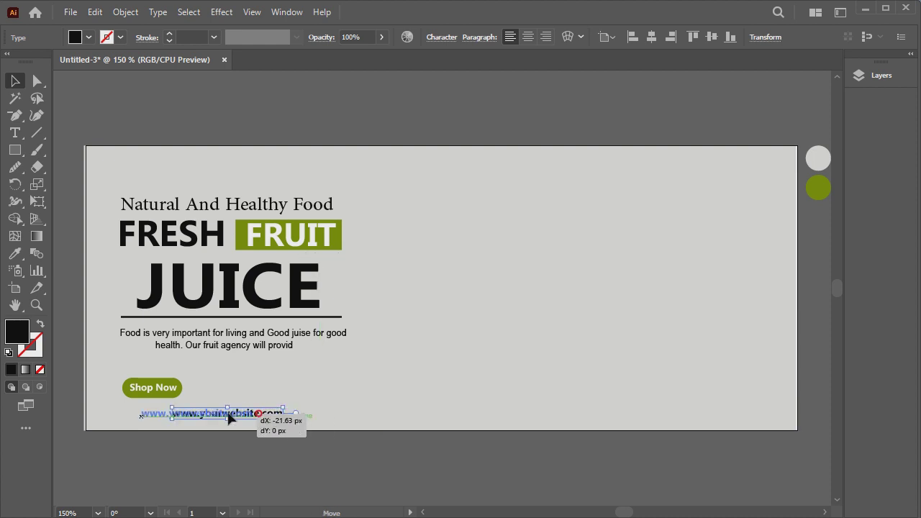
pyautogui.click(272, 444)
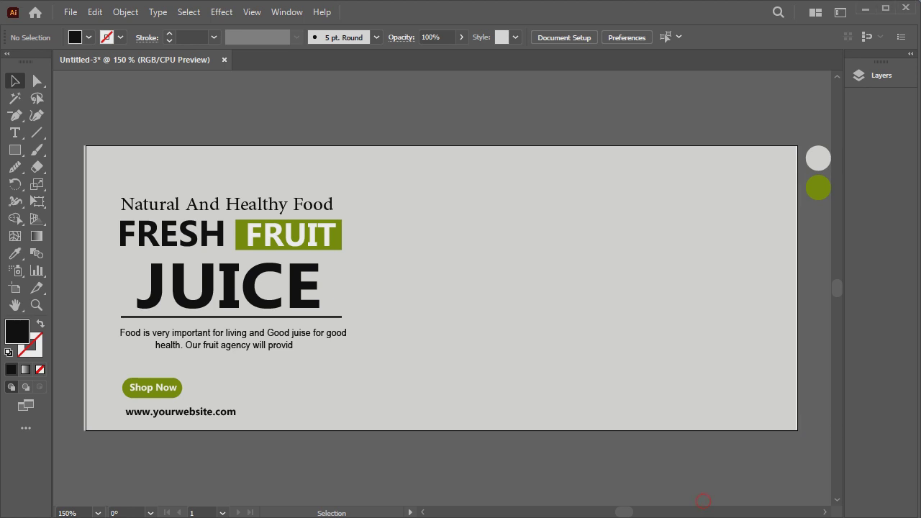
# Place the Fruit Image photo onto the banner
pyautogui.click(796, 316)
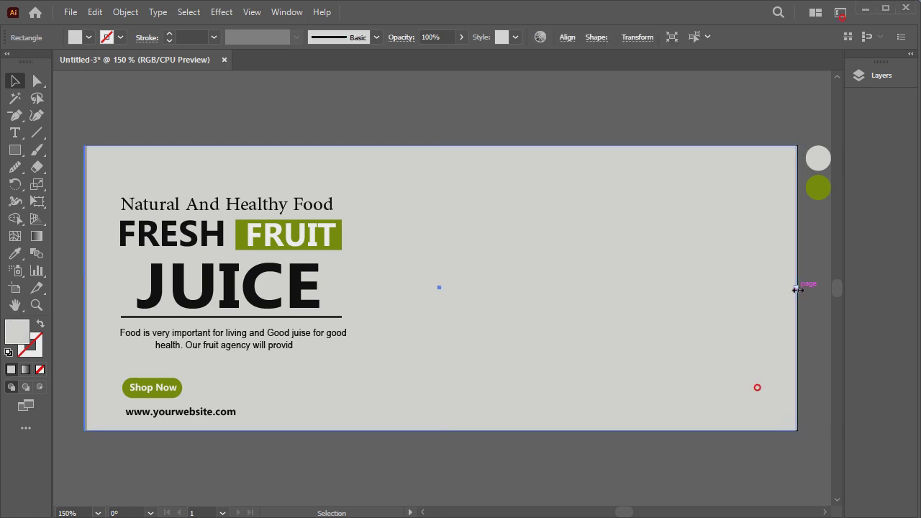
pyautogui.click(724, 447)
pyautogui.click(565, 394)
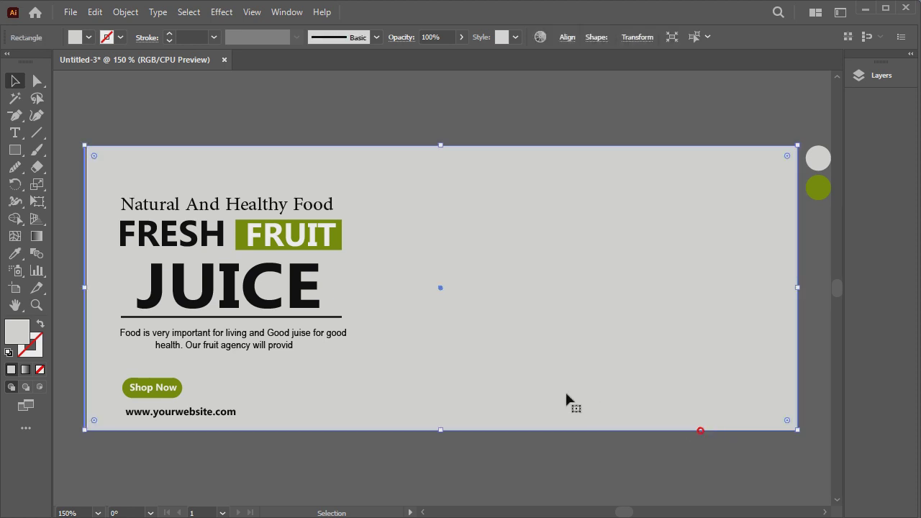
pyautogui.moveTo(433, 426); pyautogui.dragTo(447, 434)
pyautogui.click(450, 437)
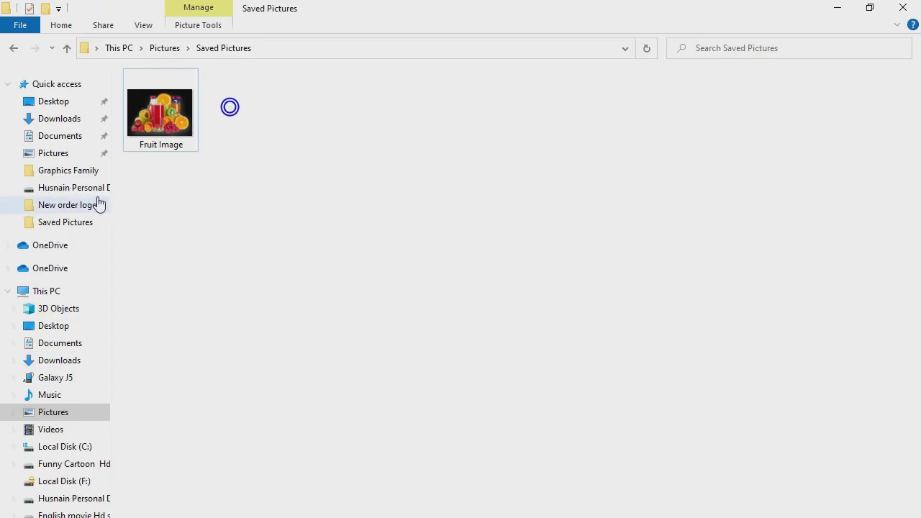
pyautogui.moveTo(161, 108)
pyautogui.mouseDown()
pyautogui.moveTo(147, 514)
pyautogui.moveTo(359, 341)
pyautogui.mouseUp()
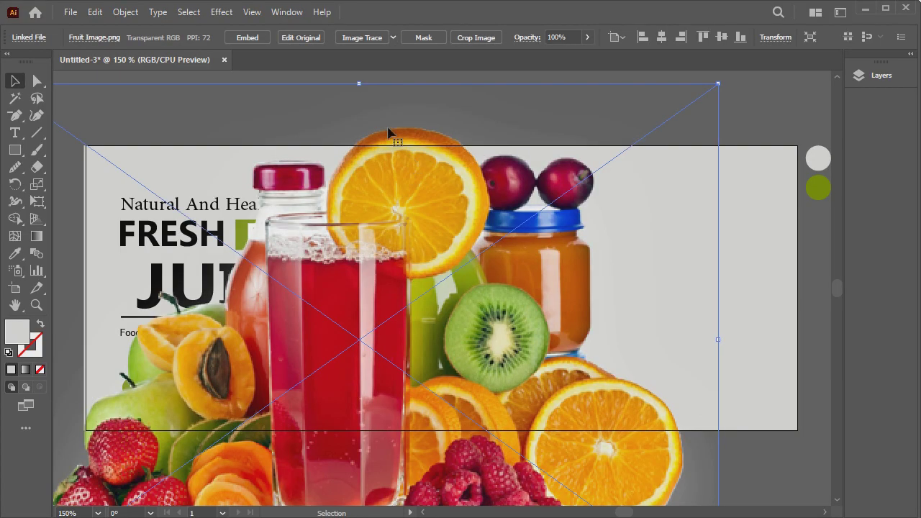
# Embed the fruit photo and scale it down to fit the banner's right half
pyautogui.click(259, 39)
pyautogui.moveTo(717, 83)
pyautogui.mouseDown()
pyautogui.moveTo(594, 174)
pyautogui.moveTo(554, 263)
pyautogui.moveTo(623, 324)
pyautogui.mouseUp()
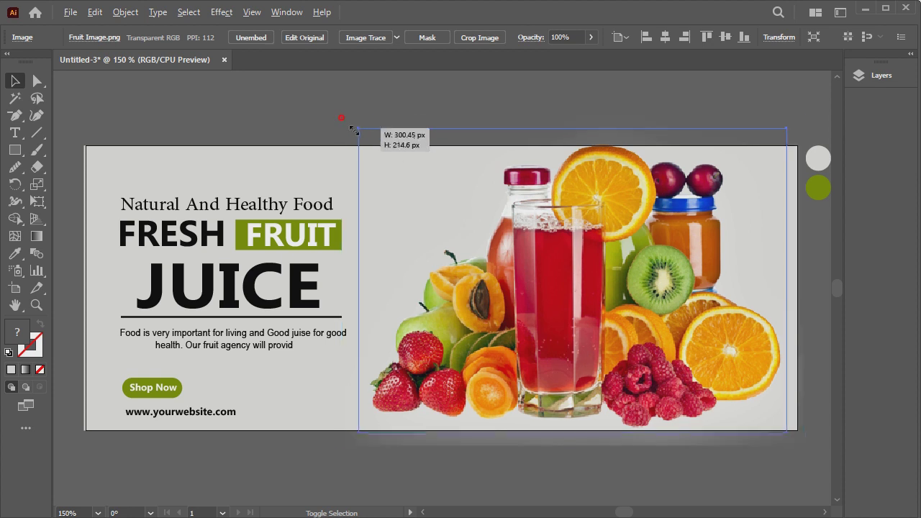
pyautogui.moveTo(342, 118); pyautogui.dragTo(362, 129)
pyautogui.moveTo(350, 440); pyautogui.dragTo(362, 438)
pyautogui.press('Down')
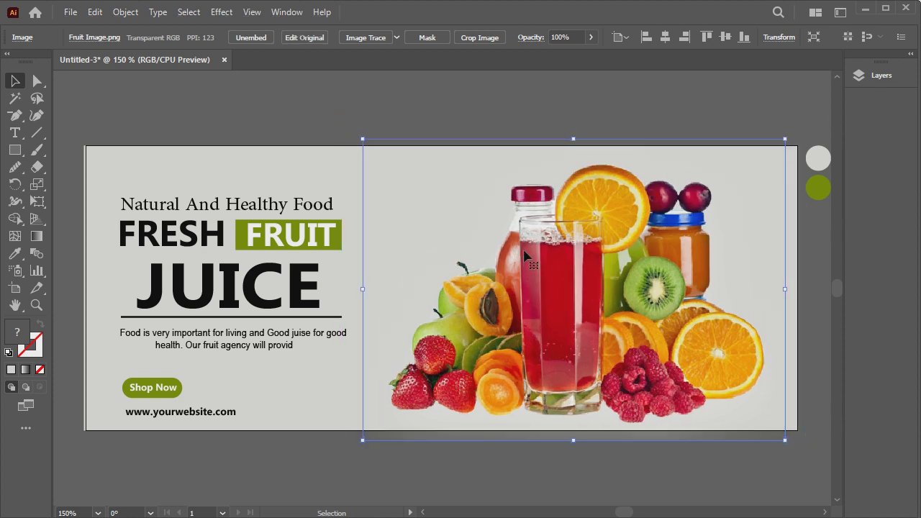
pyautogui.press('Left')
pyautogui.press('Left')
pyautogui.press('Left')
pyautogui.press('Left')
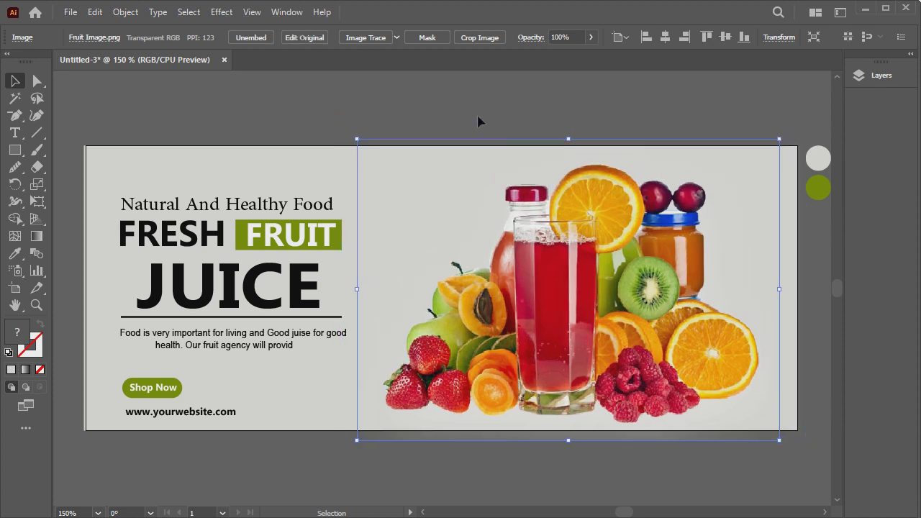
pyautogui.click(479, 117)
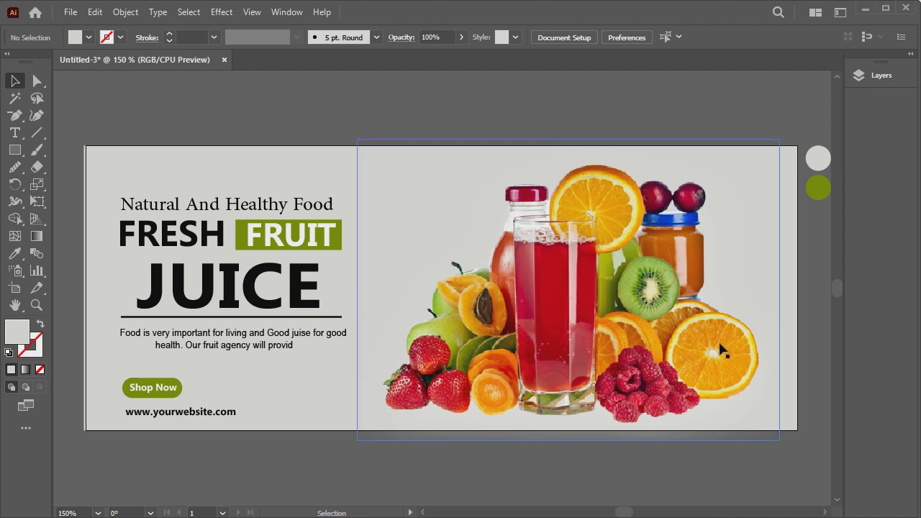
# Copy the fruit photo and paste a duplicate in front of it
pyautogui.click(95, 12)
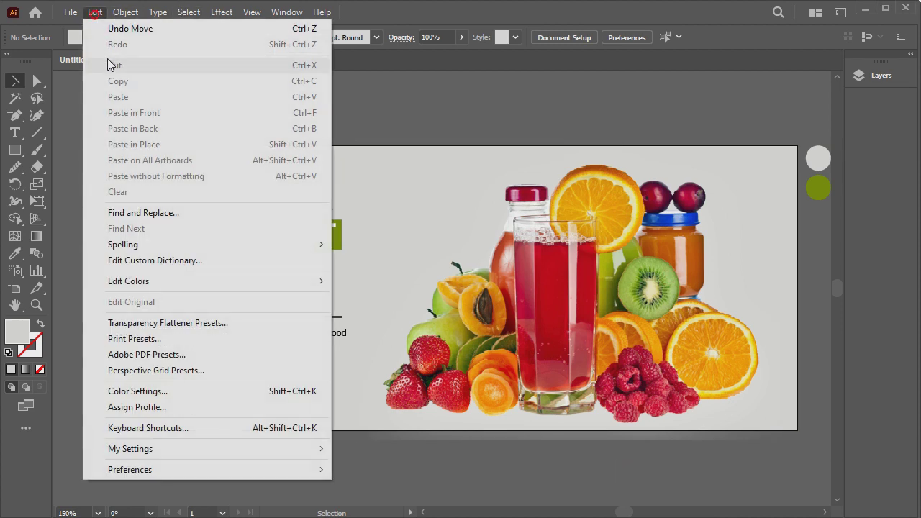
pyautogui.click(473, 168)
pyautogui.click(547, 245)
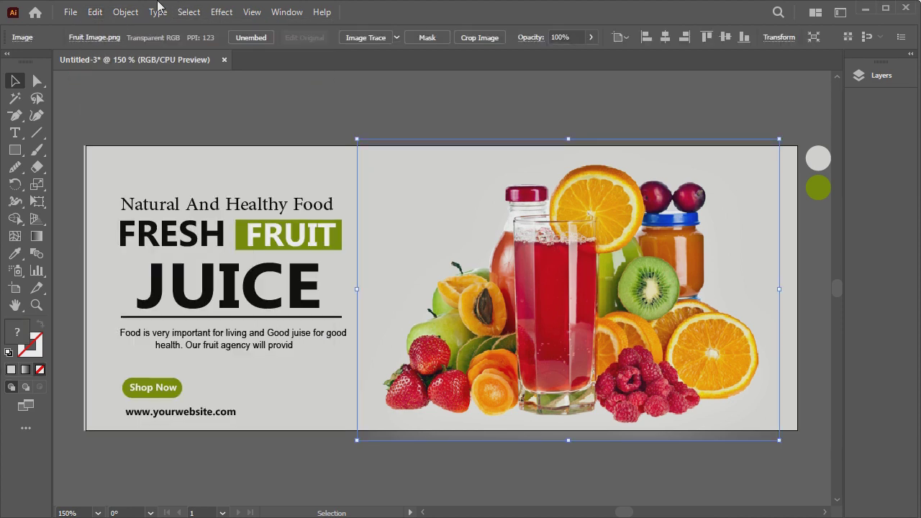
pyautogui.click(95, 13)
pyautogui.click(115, 81)
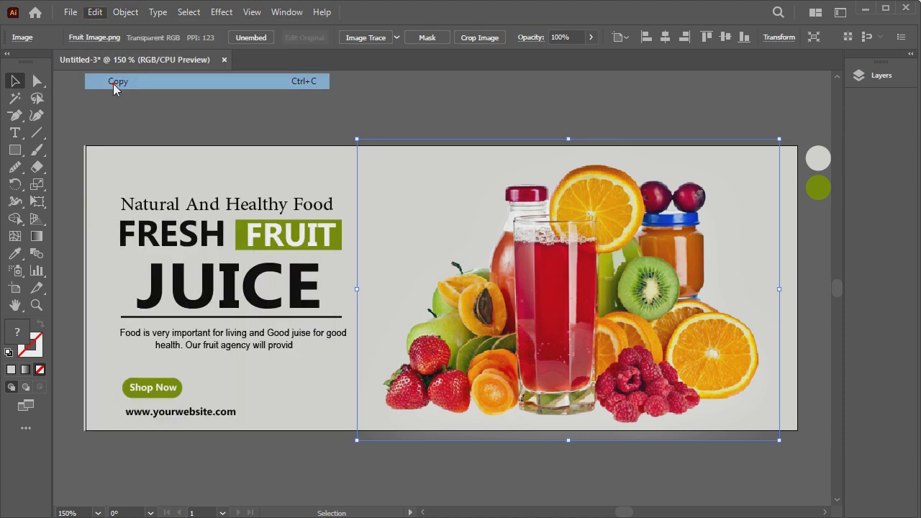
pyautogui.click(95, 12)
pyautogui.click(153, 114)
pyautogui.click(234, 115)
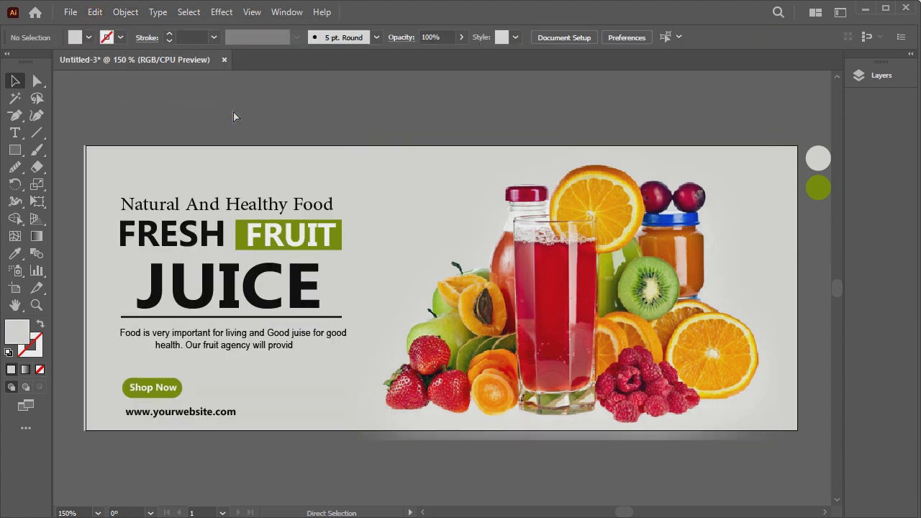
pyautogui.hotkey('ctrl', '-')
# Flip a photo copy below the banner, resize the upper photo, then delete the flipped copy
pyautogui.click(568, 356)
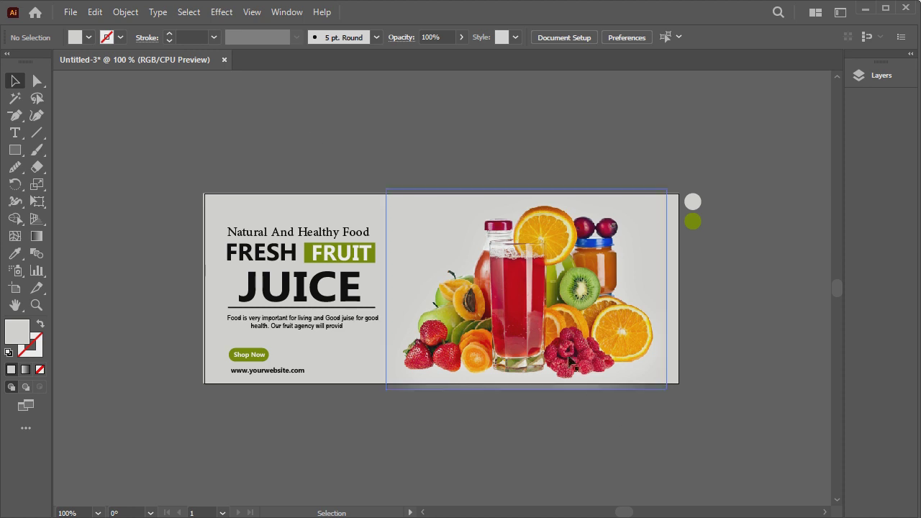
pyautogui.moveTo(527, 192); pyautogui.dragTo(540, 415)
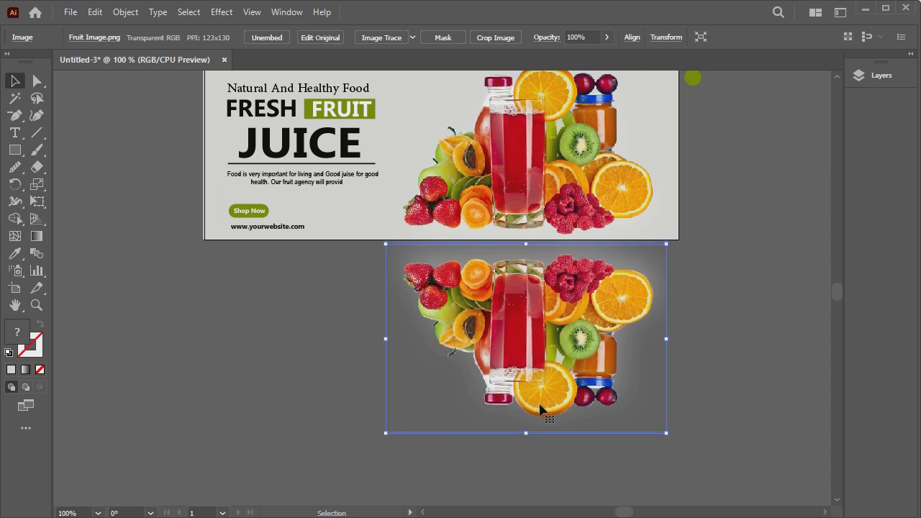
pyautogui.press('Up')
pyautogui.press('Up')
pyautogui.press('Up')
pyautogui.press('Up')
pyautogui.press('Up')
pyautogui.press('Up')
pyautogui.click(648, 216)
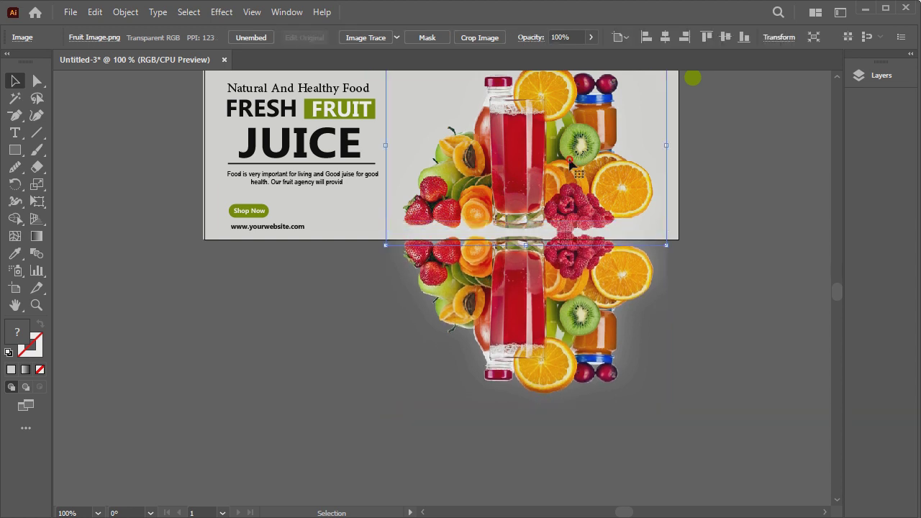
pyautogui.moveTo(666, 221); pyautogui.dragTo(662, 231)
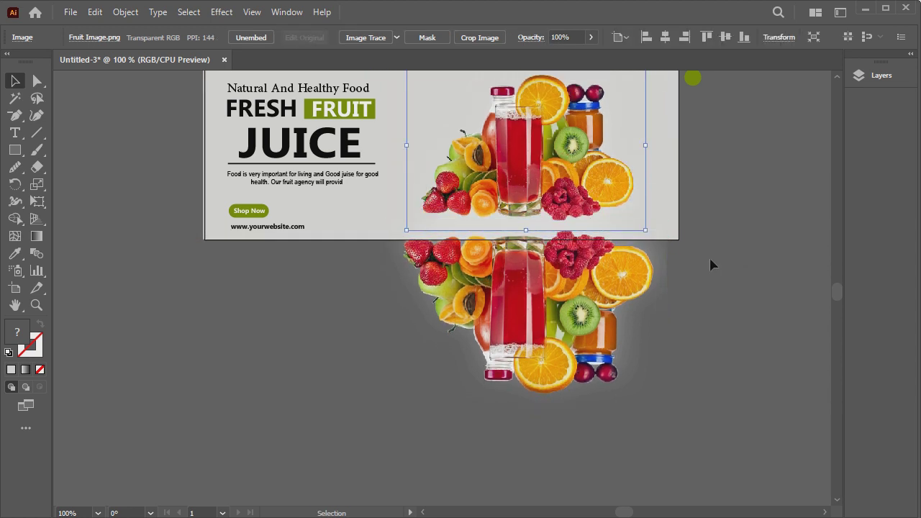
pyautogui.click(710, 257)
pyautogui.click(584, 283)
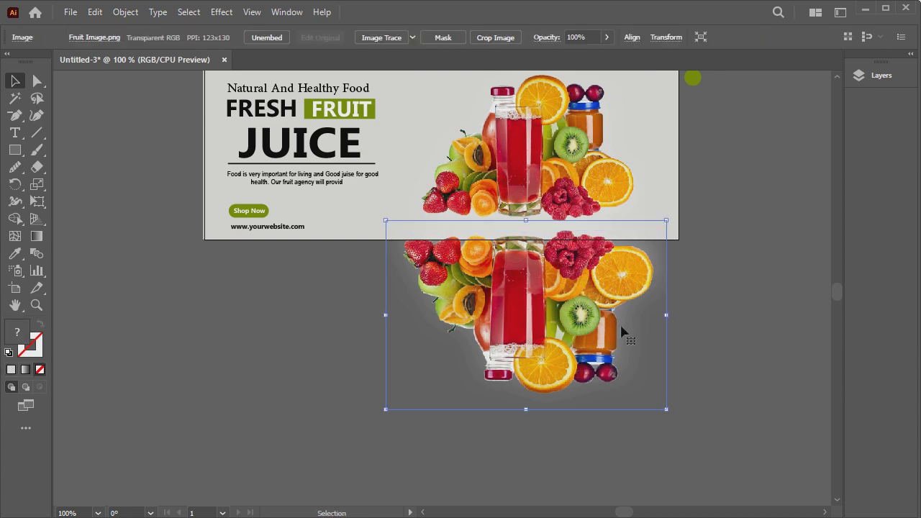
pyautogui.press('Delete')
# Paste a fresh photo copy, flip it beneath the original and fade it to about 31% opacity
pyautogui.click(458, 132)
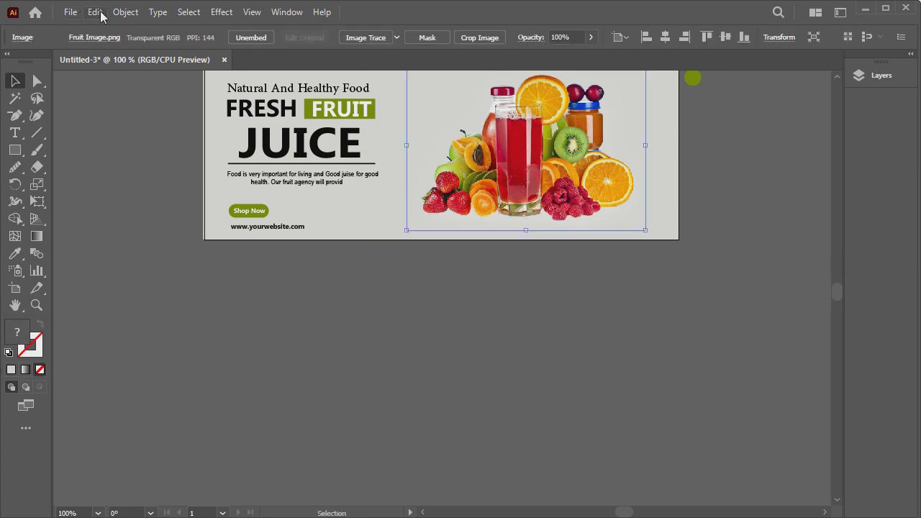
pyautogui.click(95, 12)
pyautogui.click(95, 13)
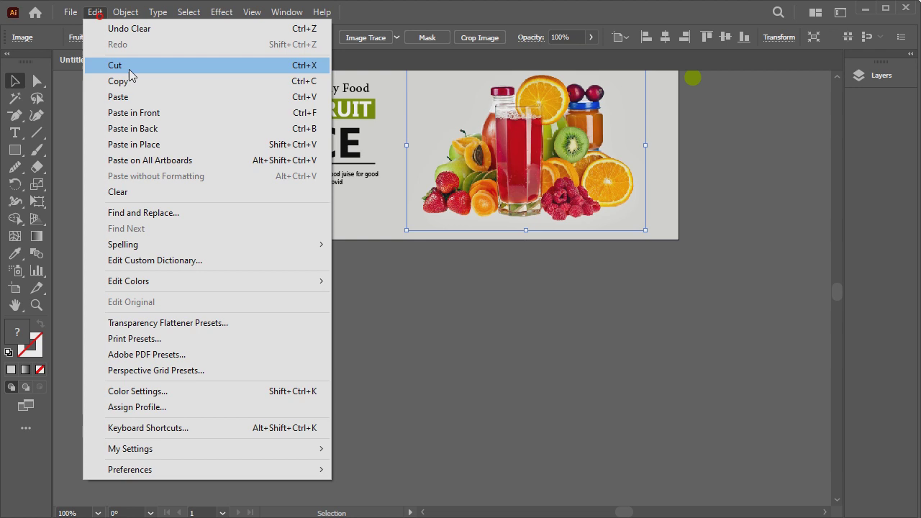
pyautogui.click(133, 112)
pyautogui.scroll(1, 530, 94)
pyautogui.moveTo(526, 93)
pyautogui.mouseDown()
pyautogui.moveTo(527, 268)
pyautogui.moveTo(544, 401)
pyautogui.moveTo(525, 389)
pyautogui.mouseUp()
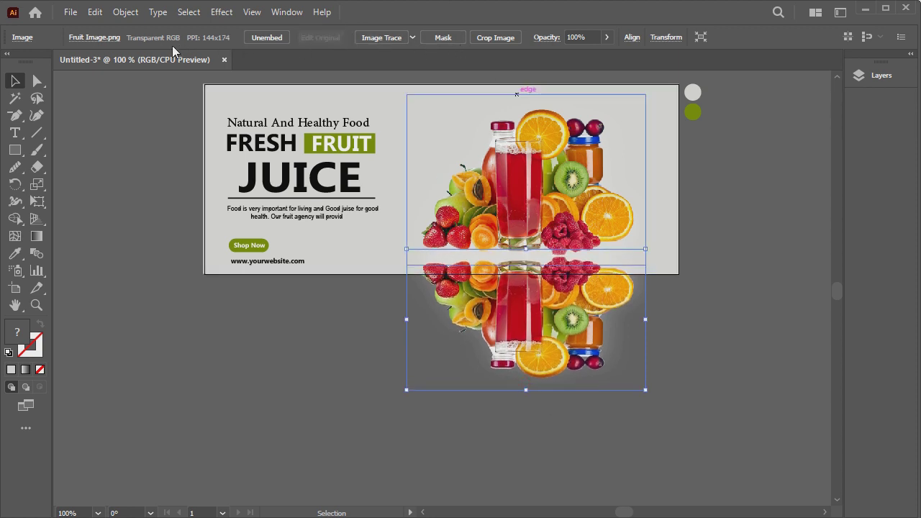
pyautogui.click(606, 40)
pyautogui.moveTo(602, 55); pyautogui.dragTo(569, 55)
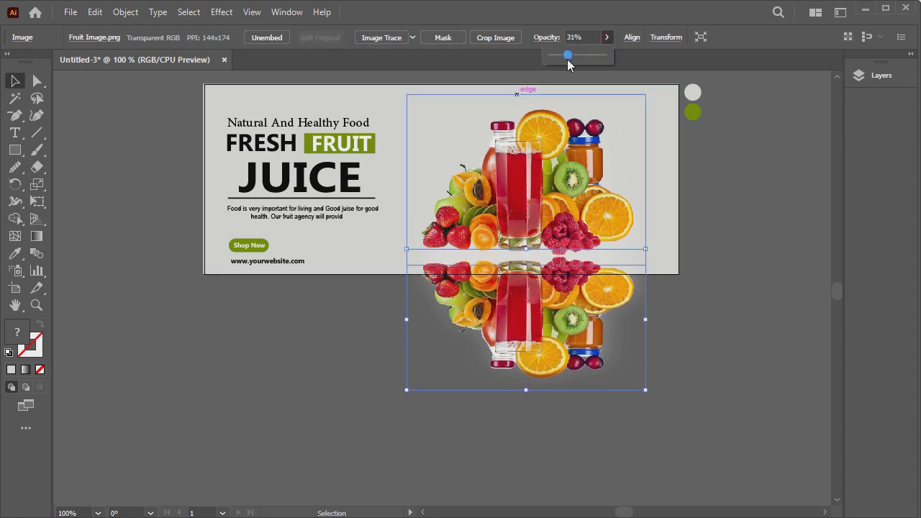
pyautogui.click(697, 243)
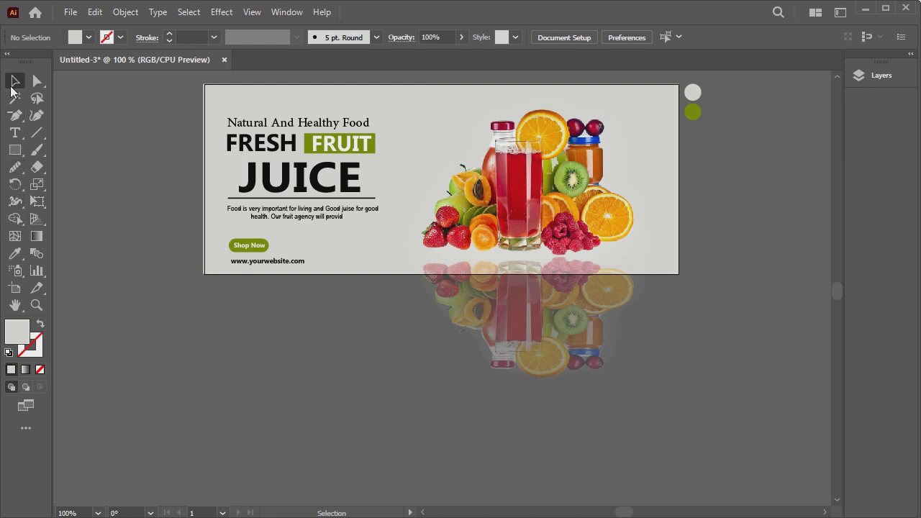
# Zoom in on the banner and paste the phone and Facebook icons
pyautogui.click(36, 304)
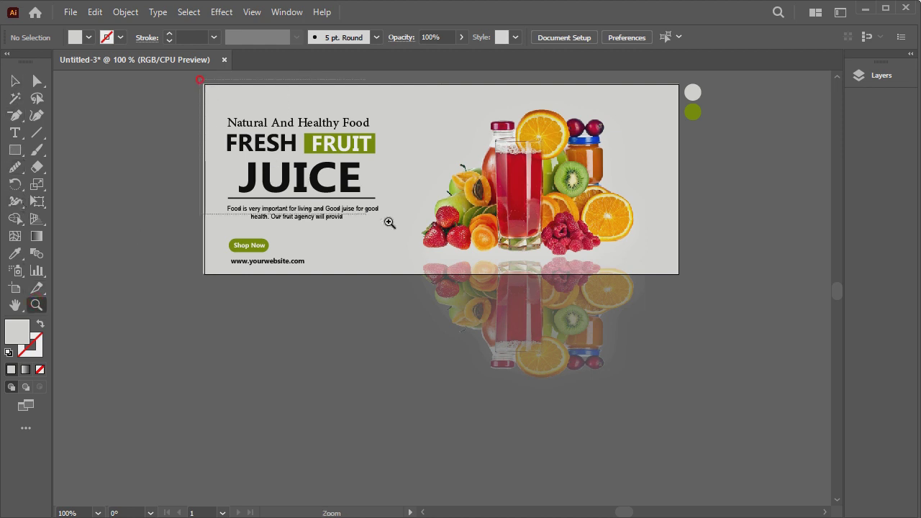
pyautogui.moveTo(390, 222)
pyautogui.mouseDown()
pyautogui.moveTo(656, 301)
pyautogui.moveTo(710, 296)
pyautogui.mouseUp()
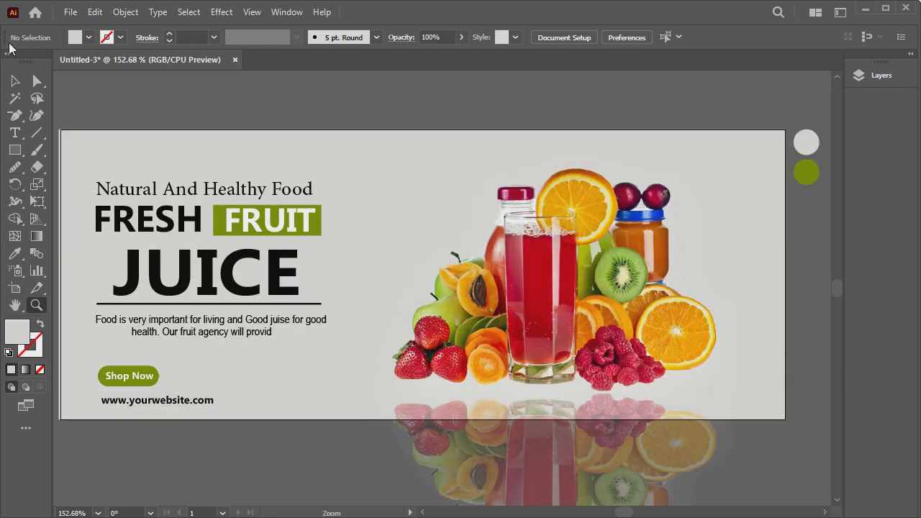
pyautogui.click(17, 81)
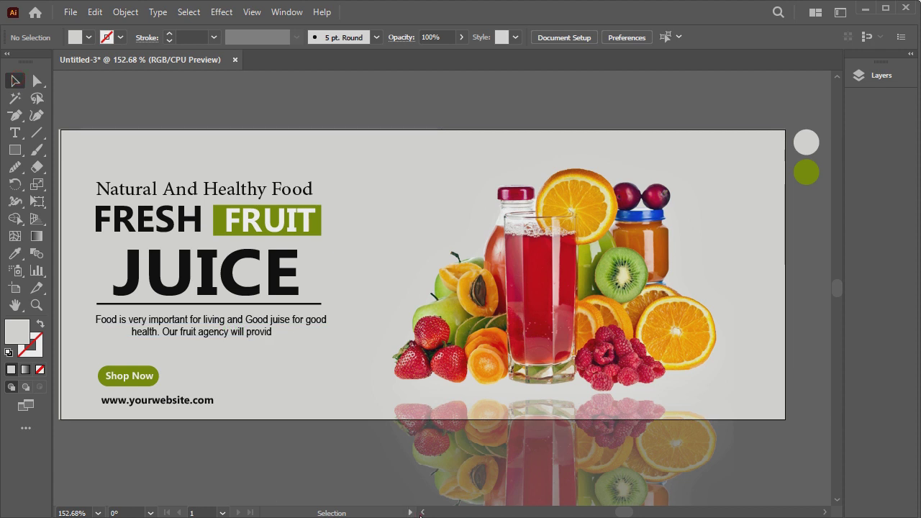
pyautogui.click(421, 512)
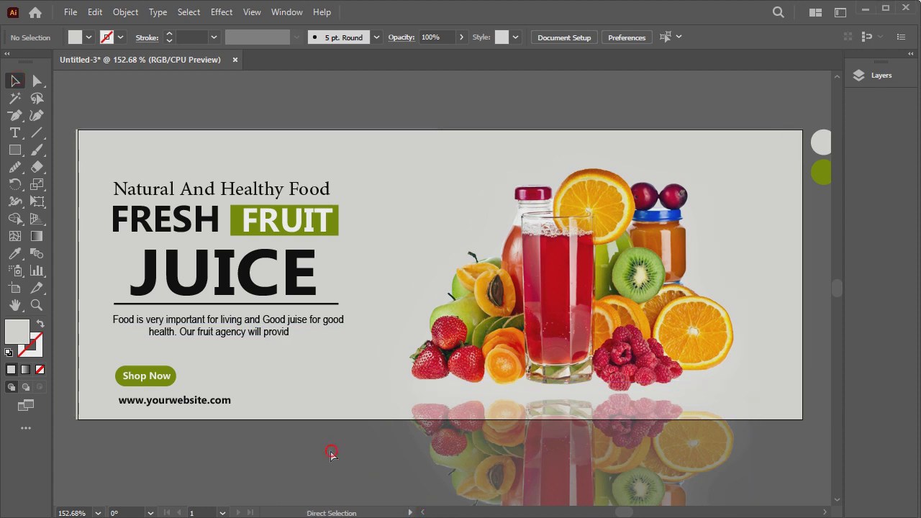
pyautogui.hotkey('ctrl', 'v')
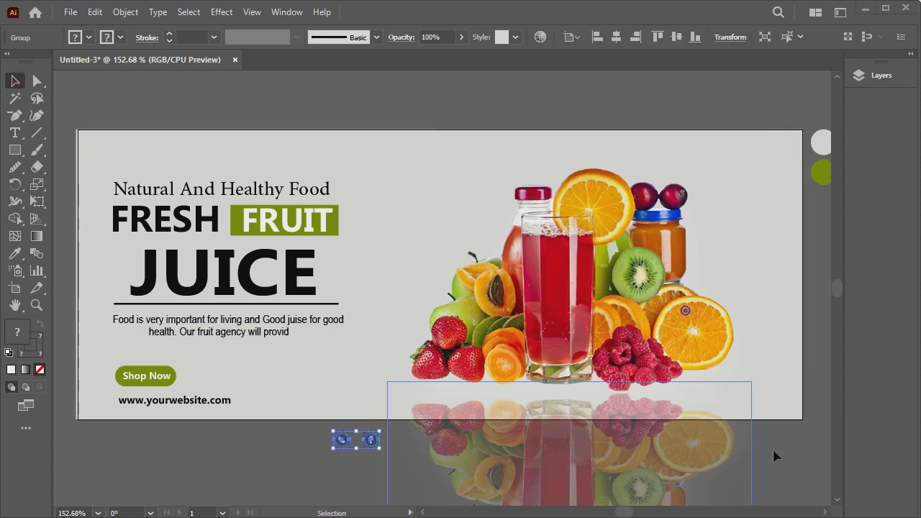
pyautogui.moveTo(370, 440); pyautogui.dragTo(375, 435)
pyautogui.rightClick(378, 433)
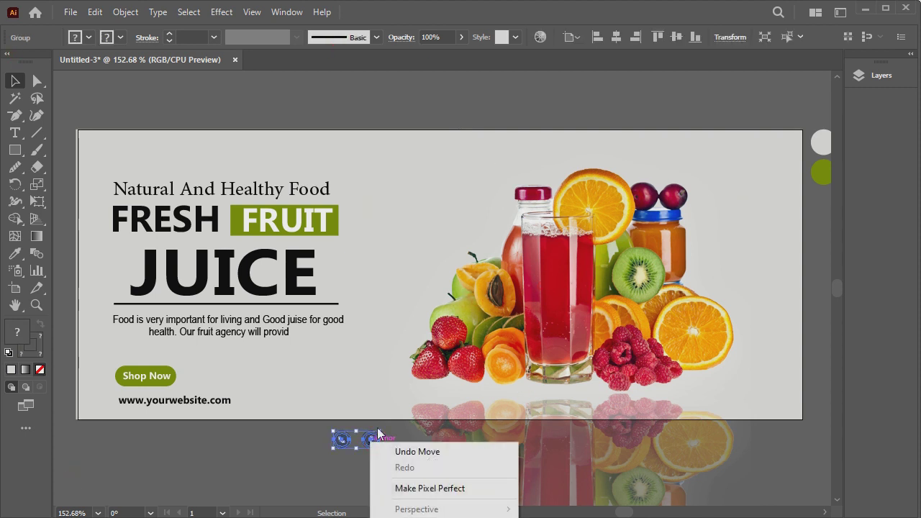
pyautogui.press('Escape')
# Position the phone and Facebook icons side by side in the banner's bottom-right corner
pyautogui.click(286, 464)
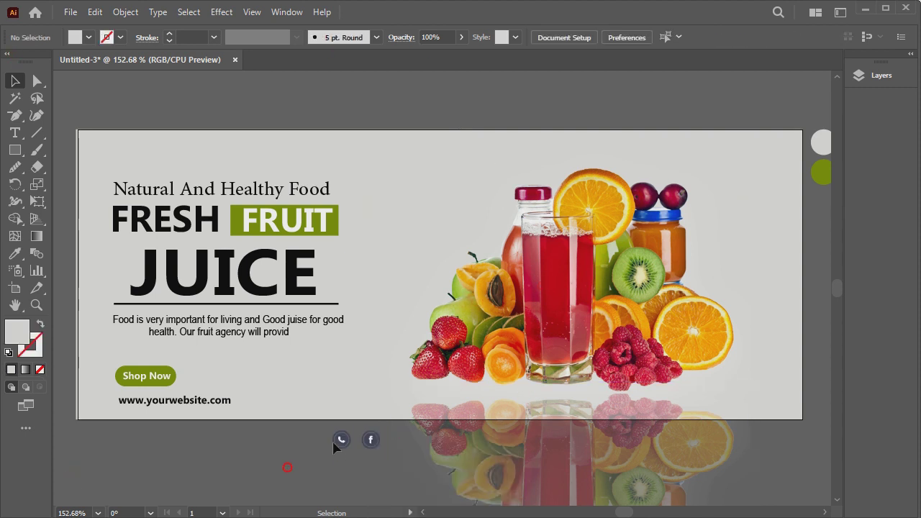
pyautogui.moveTo(371, 440)
pyautogui.mouseDown()
pyautogui.moveTo(529, 391)
pyautogui.moveTo(781, 368)
pyautogui.mouseUp()
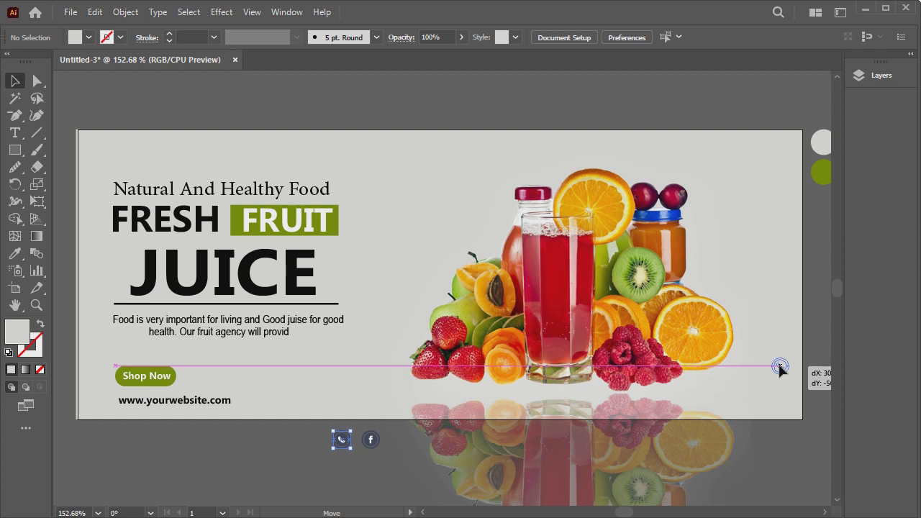
pyautogui.moveTo(370, 439); pyautogui.dragTo(676, 412)
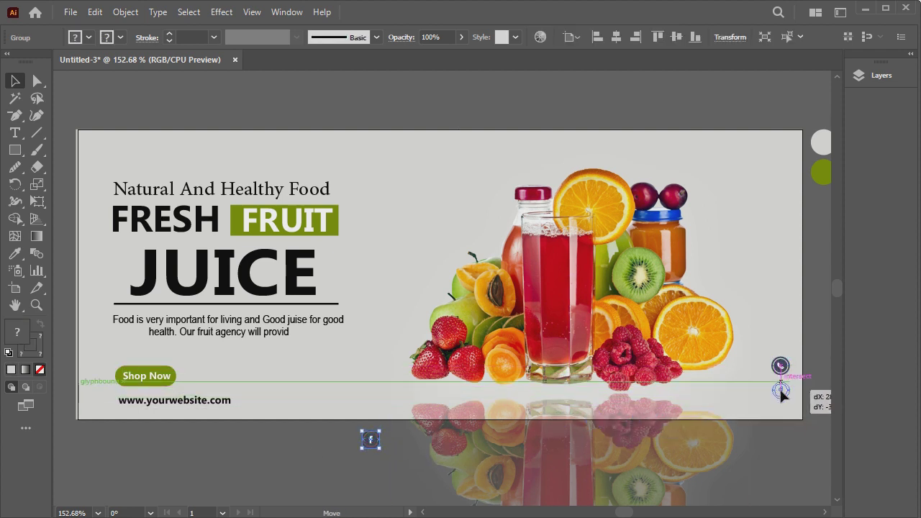
pyautogui.moveTo(676, 411); pyautogui.dragTo(797, 393)
pyautogui.click(809, 388)
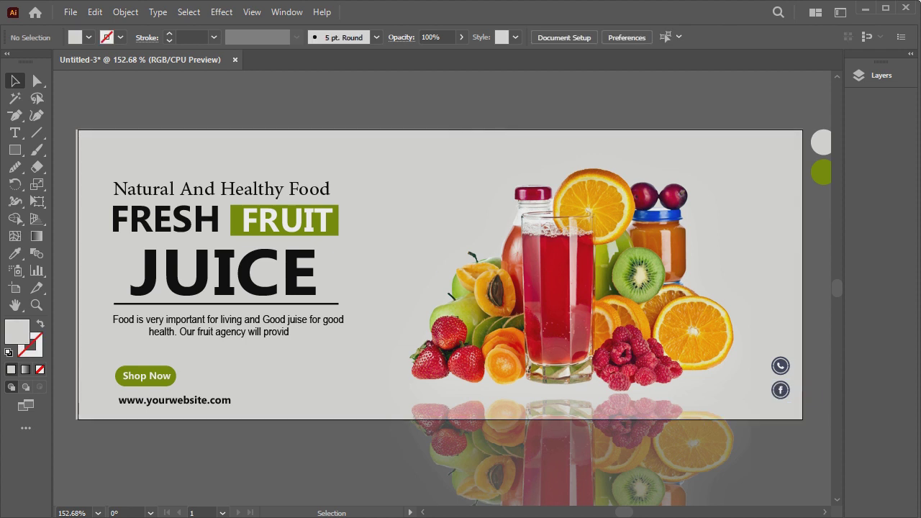
pyautogui.moveTo(782, 389); pyautogui.dragTo(759, 419)
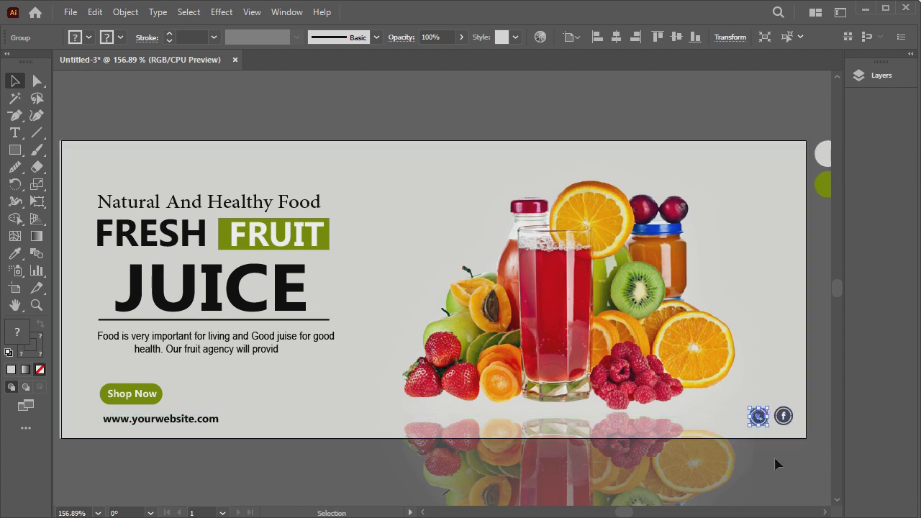
pyautogui.click(777, 464)
pyautogui.click(784, 416)
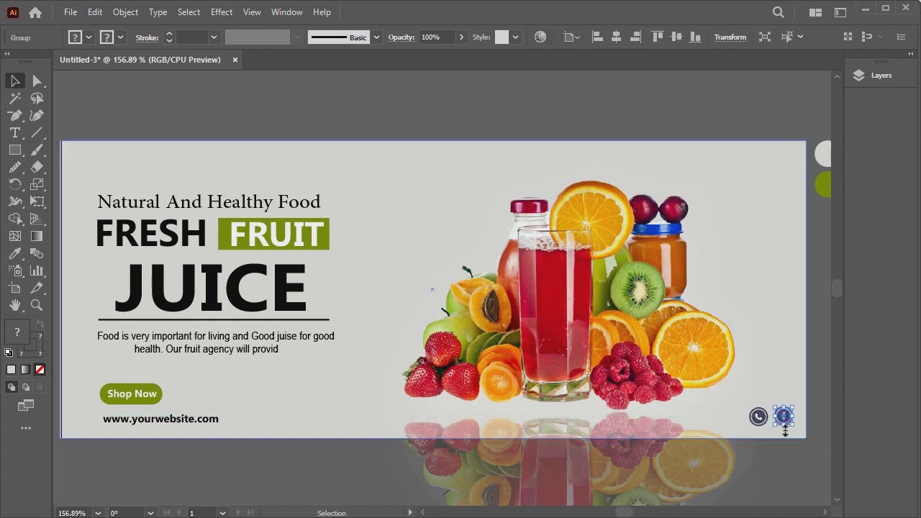
pyautogui.click(786, 454)
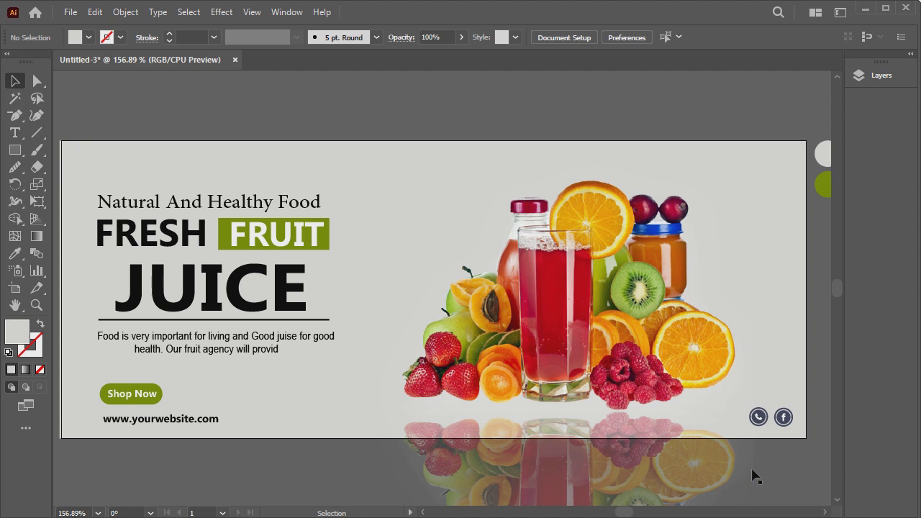
# Group the phone and Facebook icons together
pyautogui.click(757, 419)
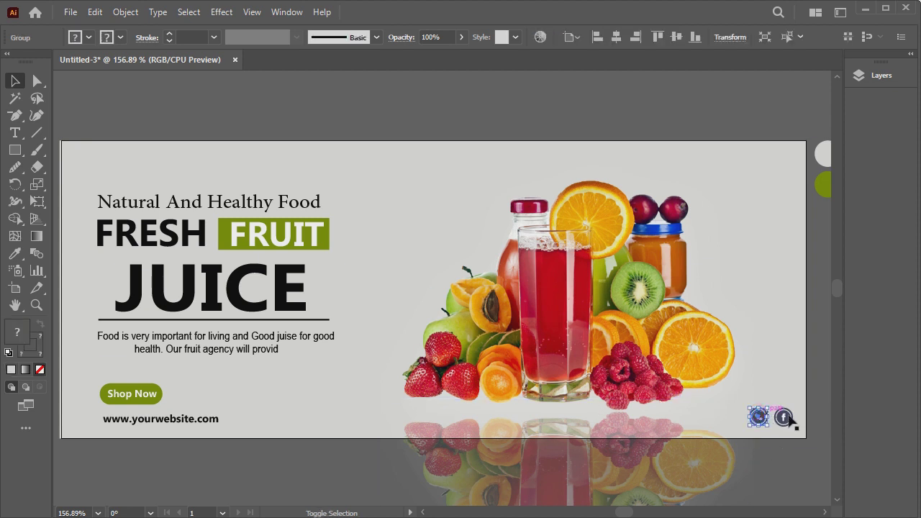
pyautogui.keyDown('shift'); pyautogui.click(784, 418); pyautogui.keyUp('shift')
pyautogui.rightClick(751, 422)
pyautogui.click(643, 317)
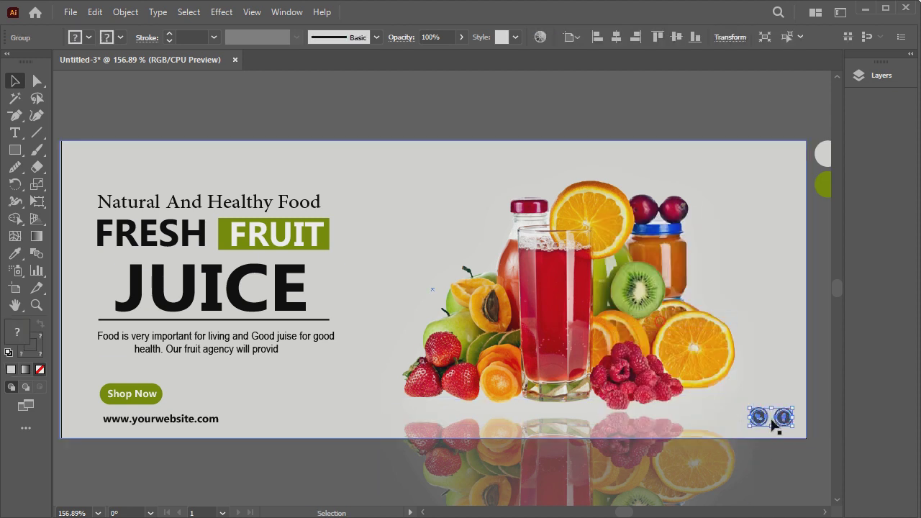
pyautogui.click(790, 461)
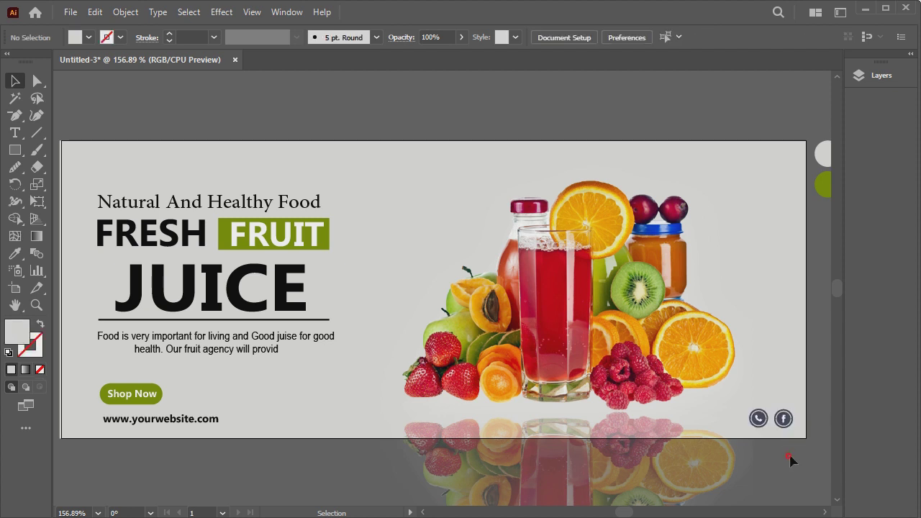
pyautogui.click(15, 150)
# Draw a rectangle covering the 500 × 200 px artboard, aligning its edges to the artboard
pyautogui.moveTo(62, 141); pyautogui.dragTo(809, 444)
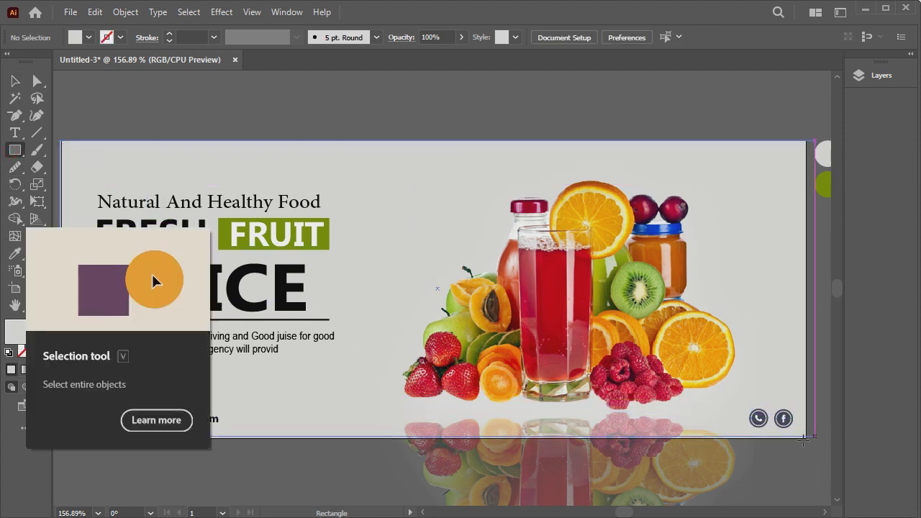
pyautogui.moveTo(804, 440); pyautogui.dragTo(805, 438)
pyautogui.click(15, 82)
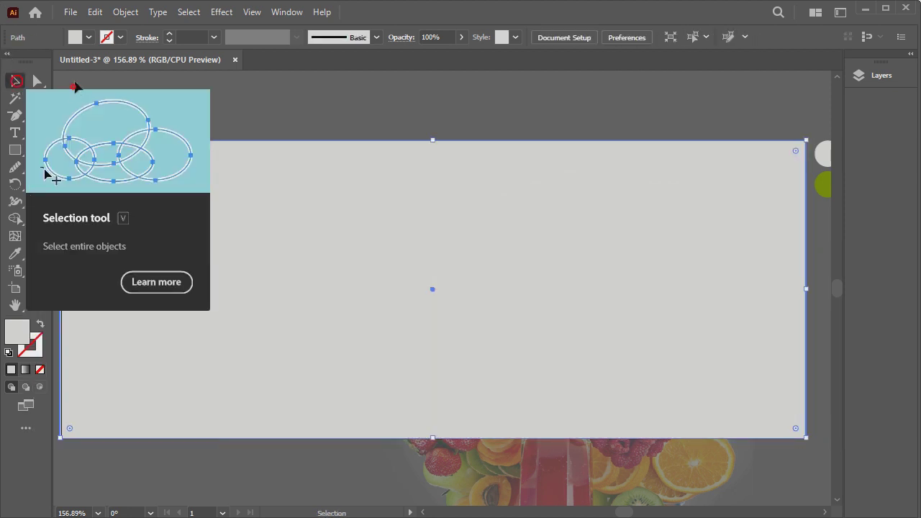
pyautogui.click(237, 89)
pyautogui.click(70, 267)
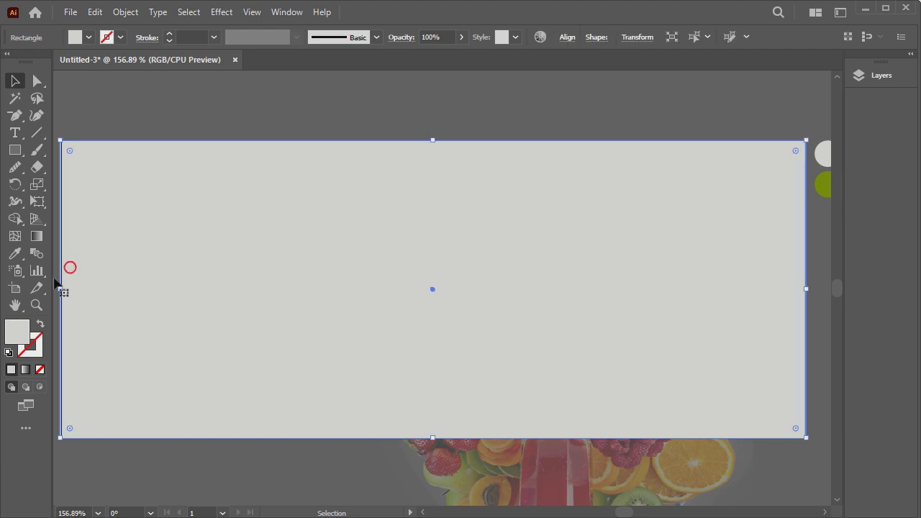
pyautogui.moveTo(60, 289); pyautogui.dragTo(136, 302)
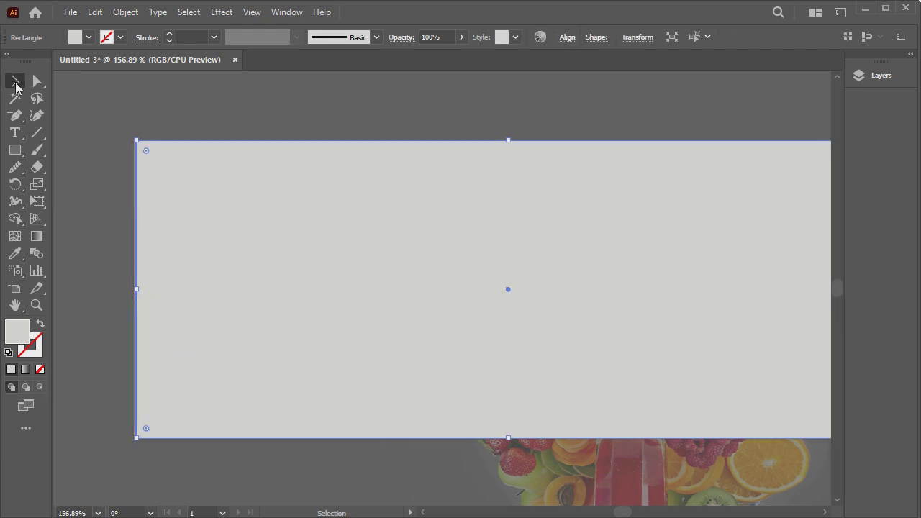
pyautogui.click(129, 98)
# Select all banner artwork with the rectangle and make a clipping mask, trimming the reflection
pyautogui.moveTo(123, 134)
pyautogui.mouseDown()
pyautogui.moveTo(908, 498)
pyautogui.moveTo(797, 475)
pyautogui.mouseUp()
pyautogui.moveTo(735, 467); pyautogui.dragTo(745, 472)
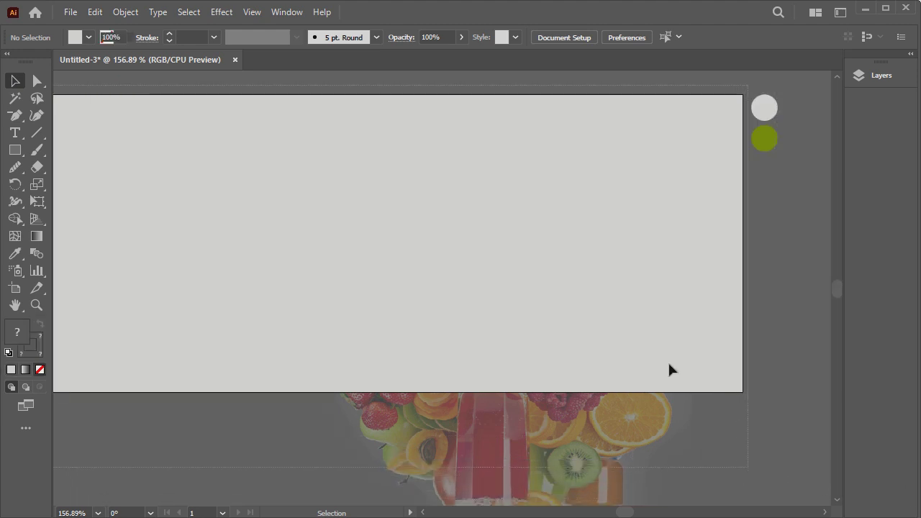
pyautogui.rightClick(446, 146)
pyautogui.click(506, 272)
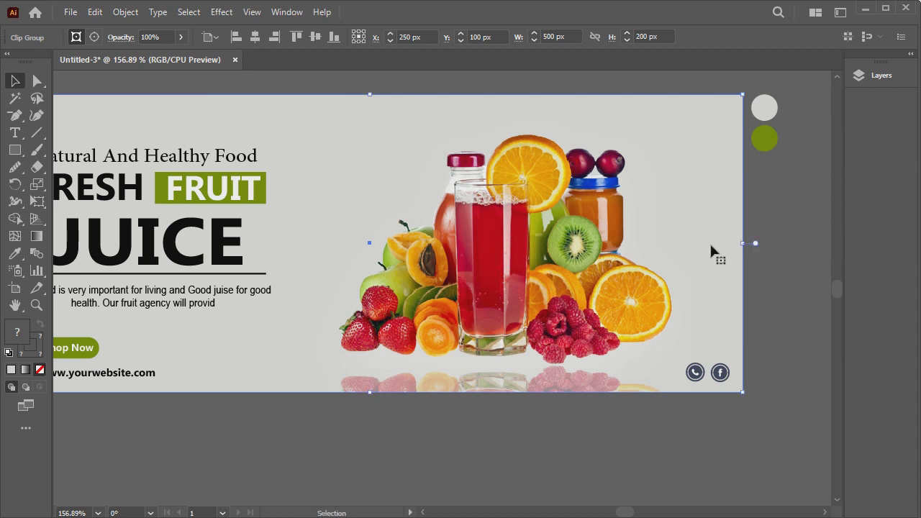
pyautogui.click(765, 218)
pyautogui.moveTo(769, 153); pyautogui.dragTo(768, 154)
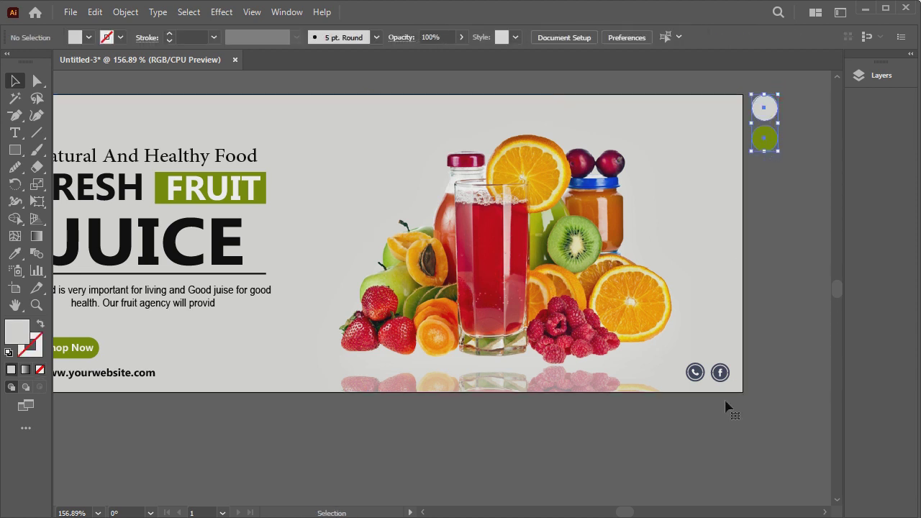
pyautogui.click(421, 512)
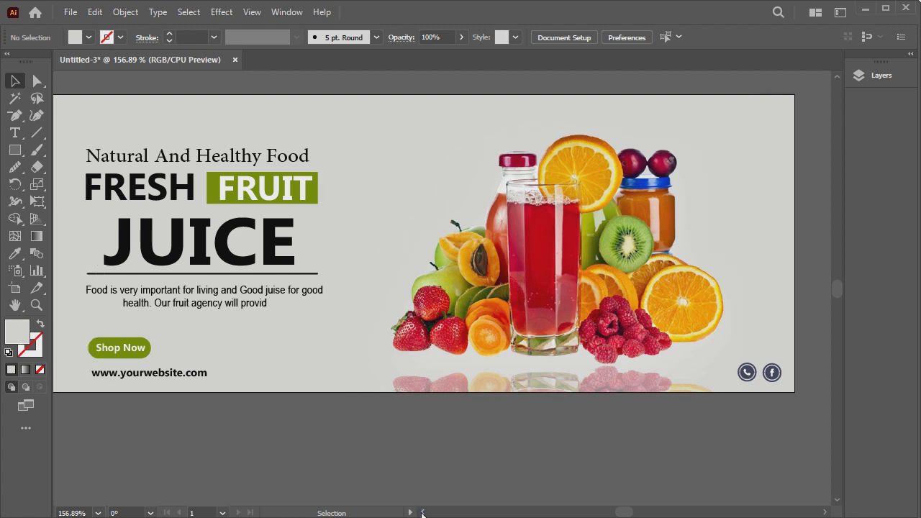
pyautogui.click(825, 512)
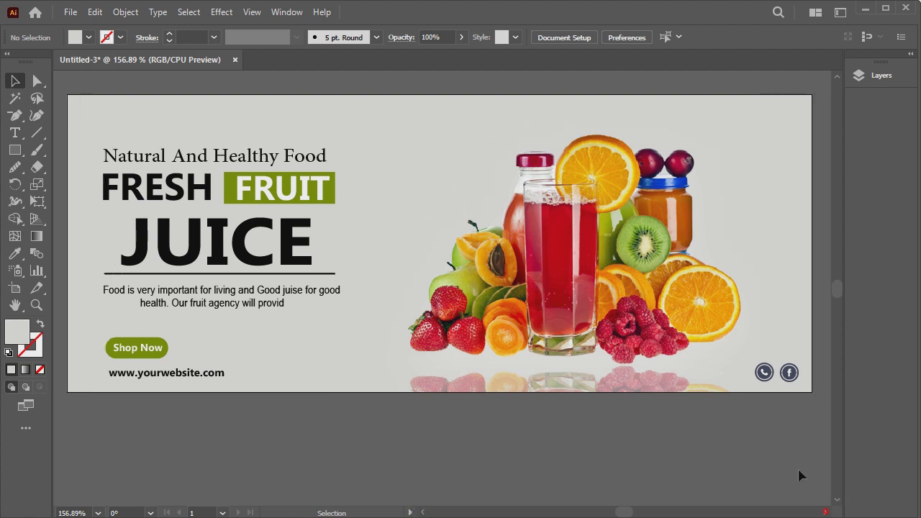